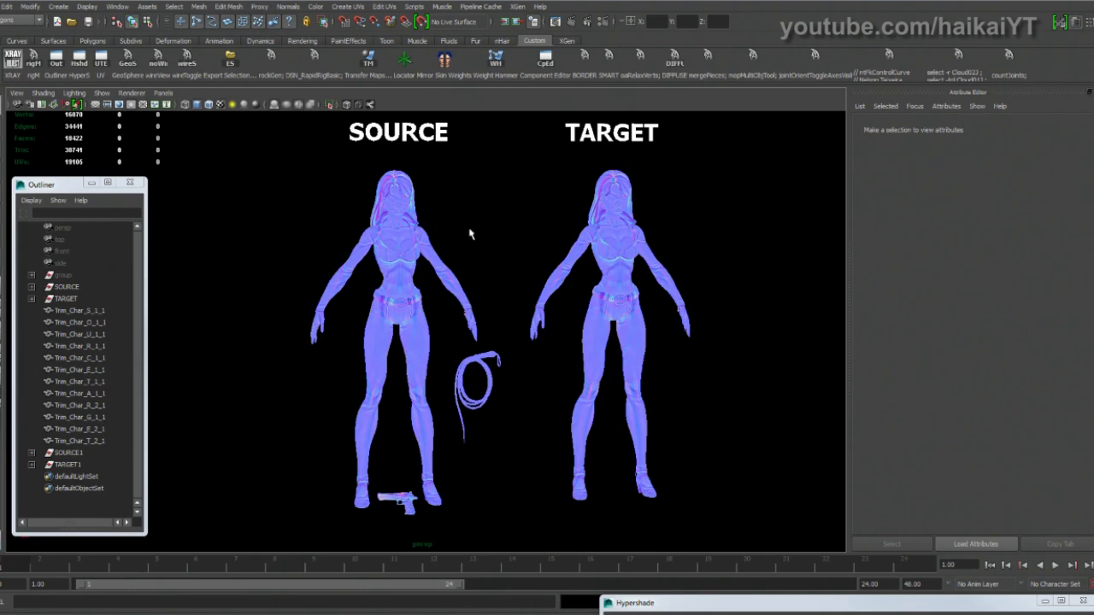
Step: Examine the normal map on the character close up, from the head and neck seam to the torso and belt
drag(469, 233, 642, 278)
drag(605, 220, 518, 276)
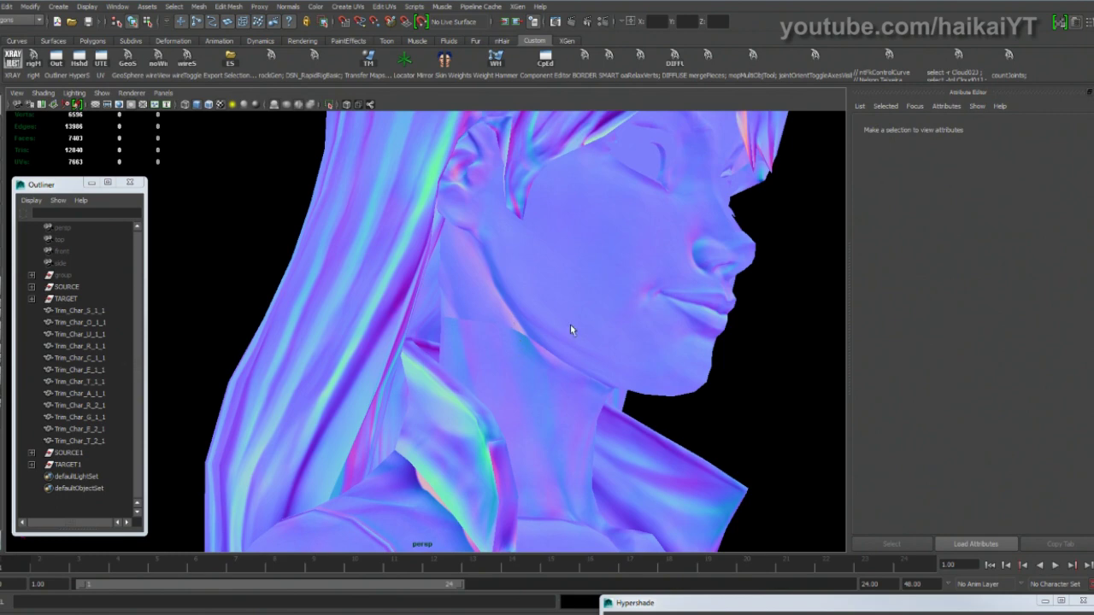
drag(588, 312, 507, 245)
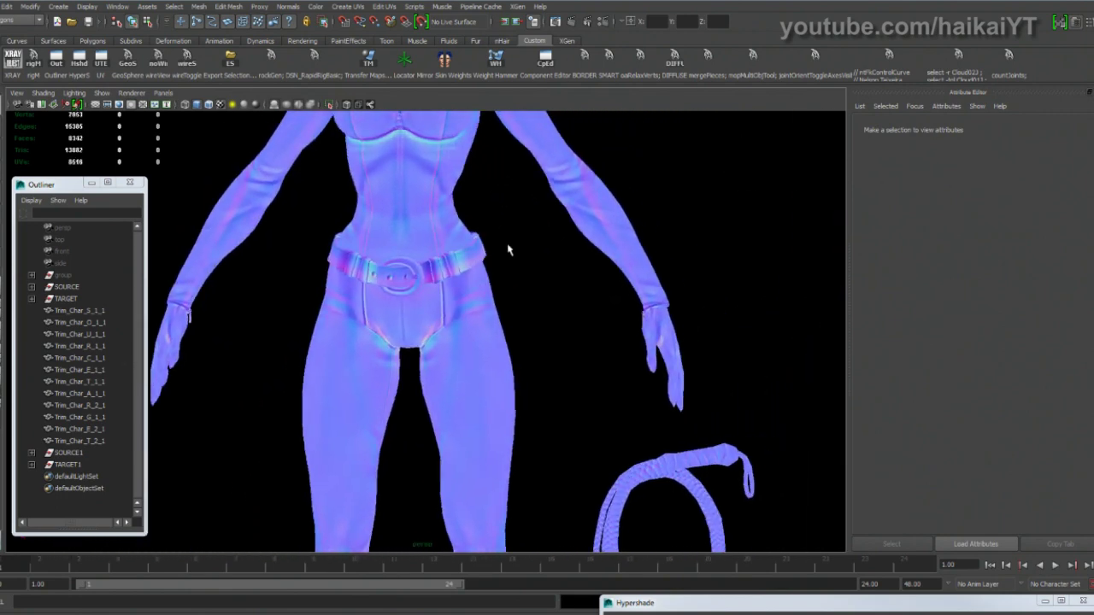
drag(316, 254, 609, 300)
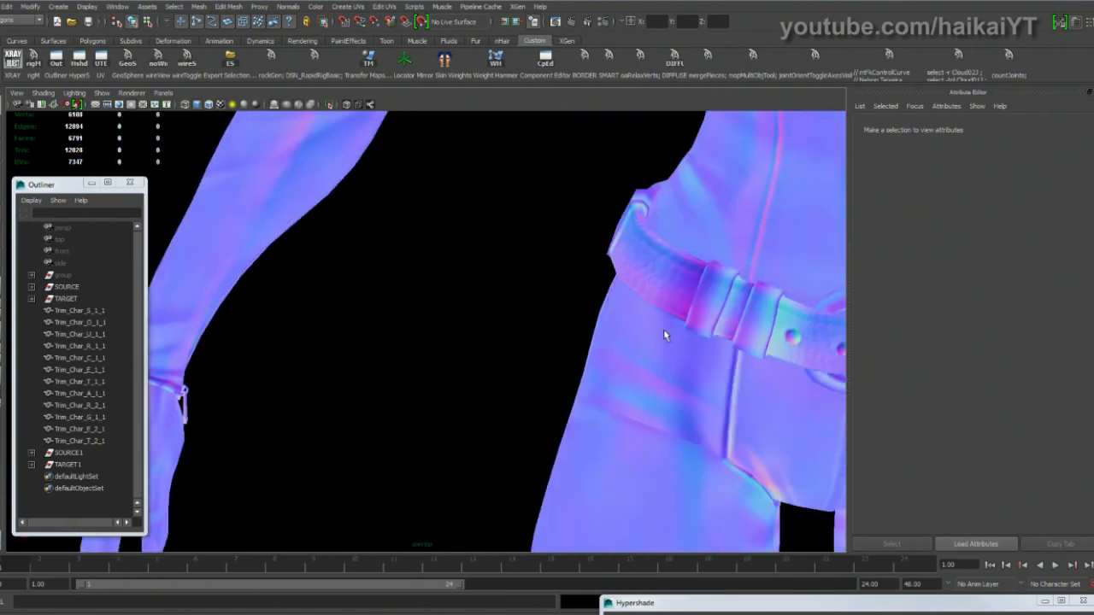
drag(665, 335, 235, 224)
drag(513, 250, 495, 233)
drag(423, 197, 475, 252)
scroll(475, 251, up, 8)
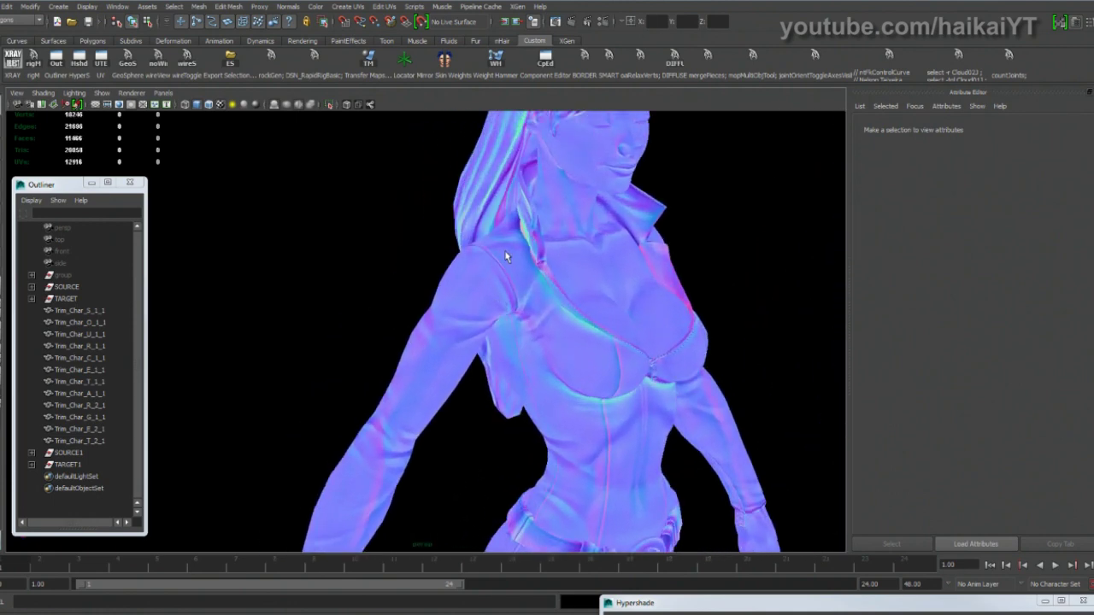
drag(557, 320, 515, 249)
mouse_move(531, 352)
mouse_down()
mouse_move(540, 308)
mouse_move(520, 312)
mouse_up()
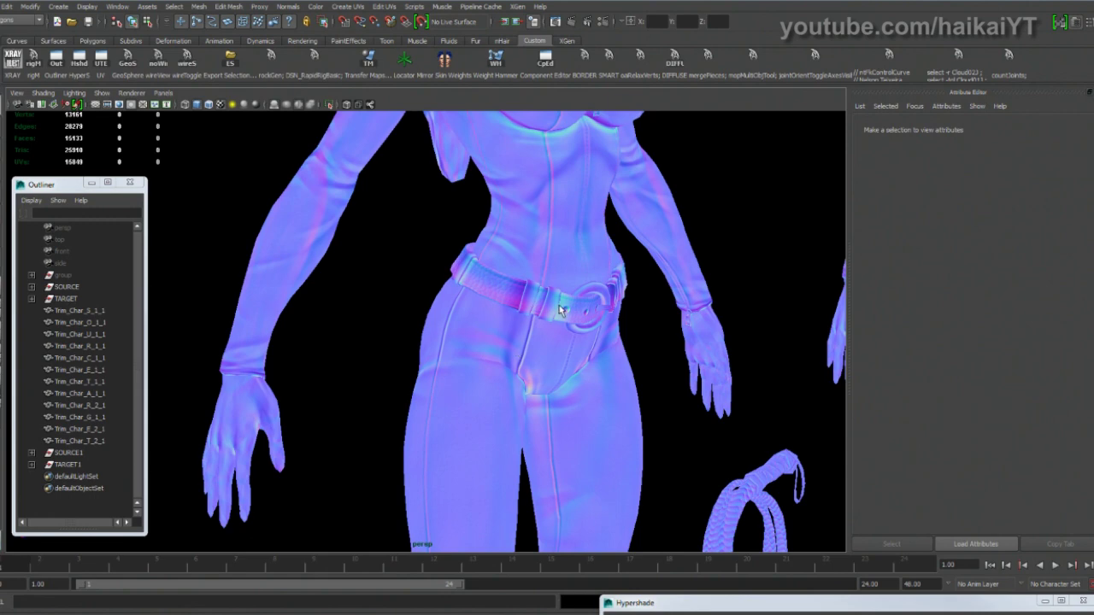
Step: Inspect the source character's belt and legs up close and compare its full body with the target
scroll(522, 286, down, 4)
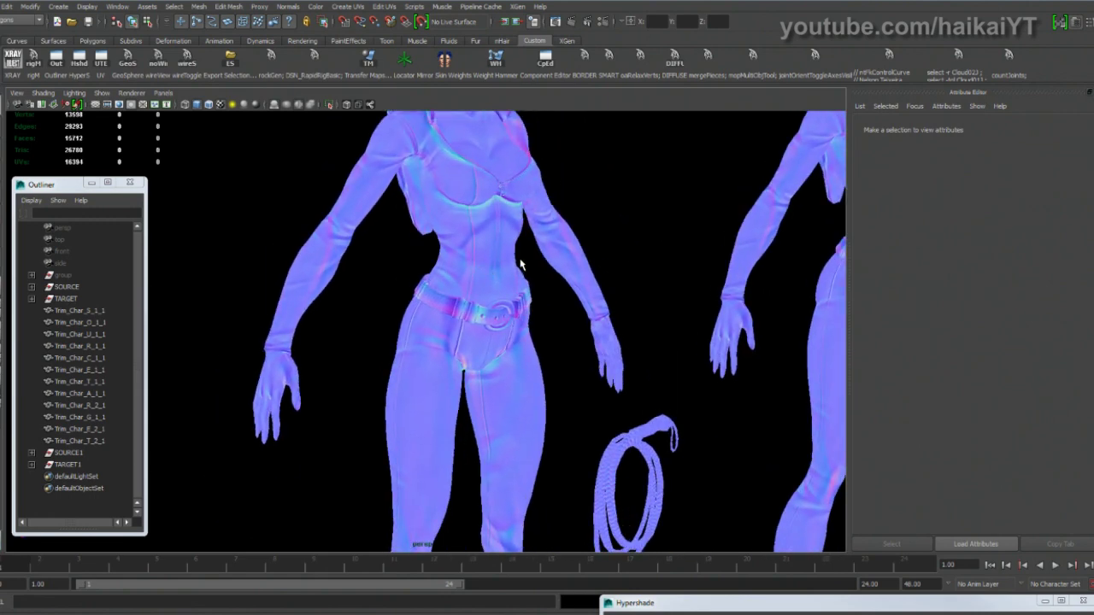
scroll(511, 263, down, 5)
scroll(478, 272, up, 2)
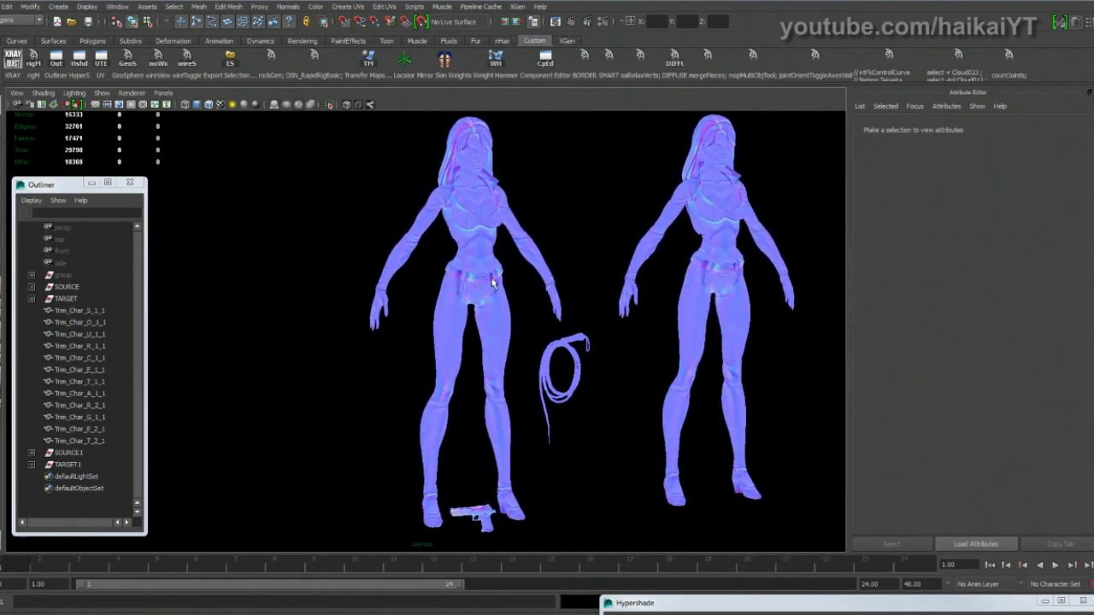
scroll(489, 278, down, 4)
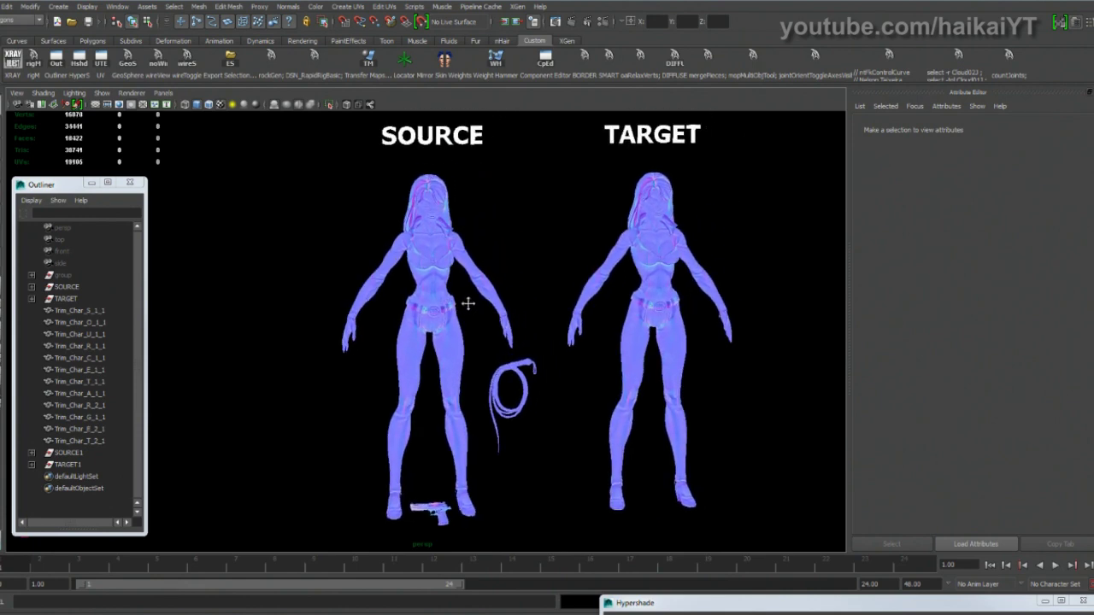
scroll(468, 304, up, 5)
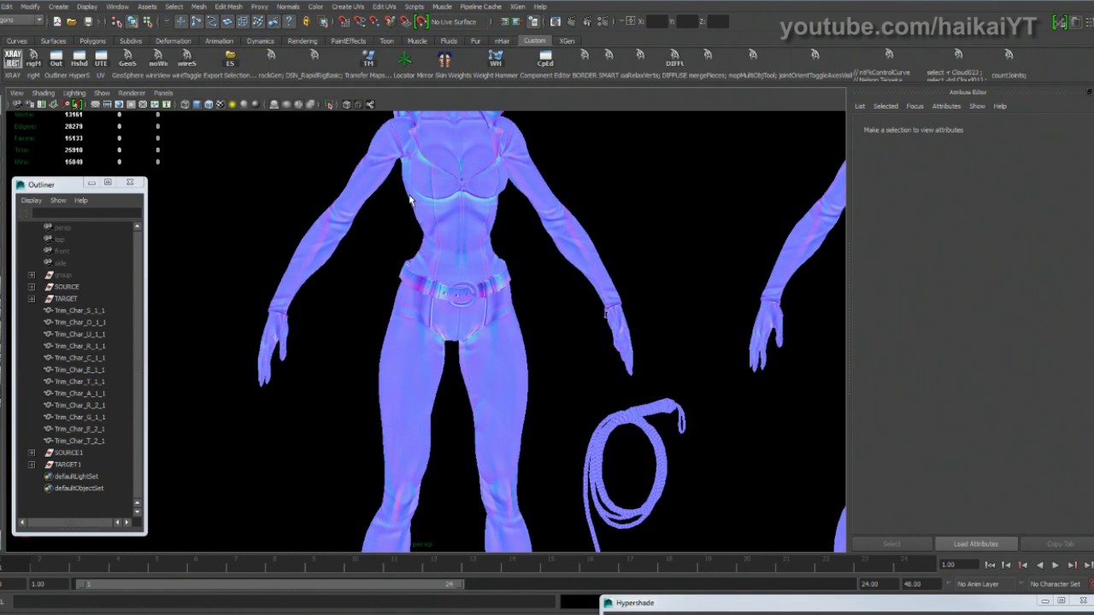
drag(472, 269, 684, 295)
scroll(485, 250, down, 4)
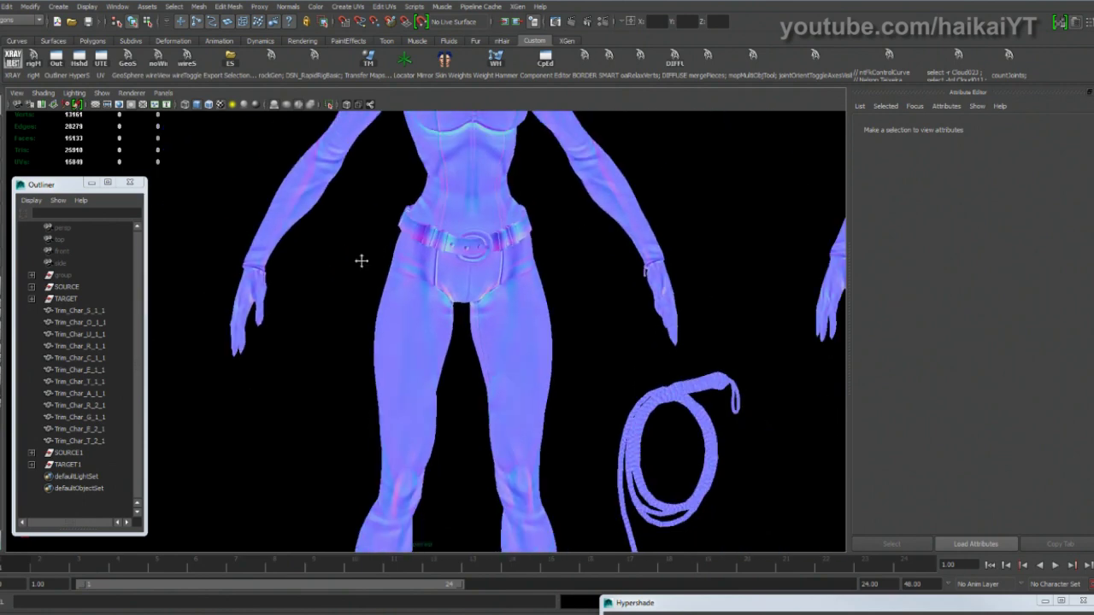
scroll(353, 271, up, 5)
drag(379, 298, 482, 354)
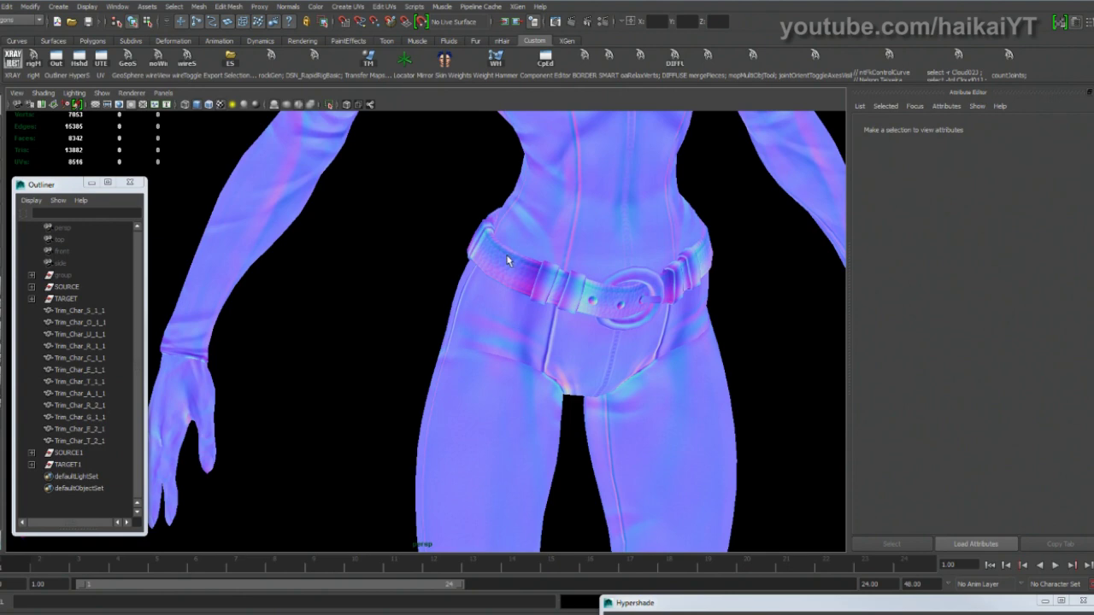
scroll(583, 299, down, 10)
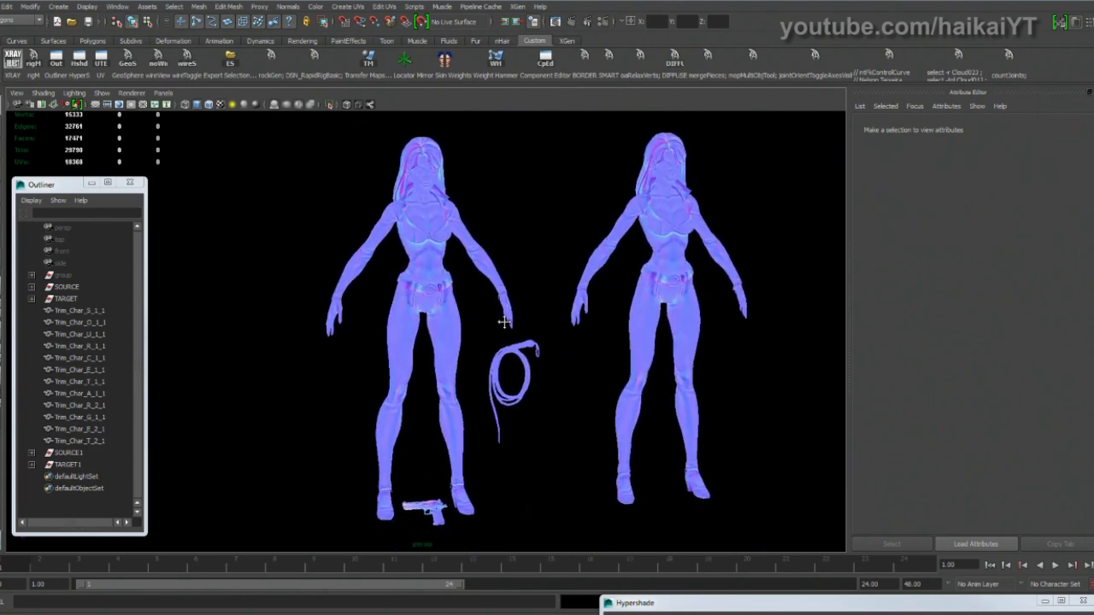
drag(505, 322, 491, 243)
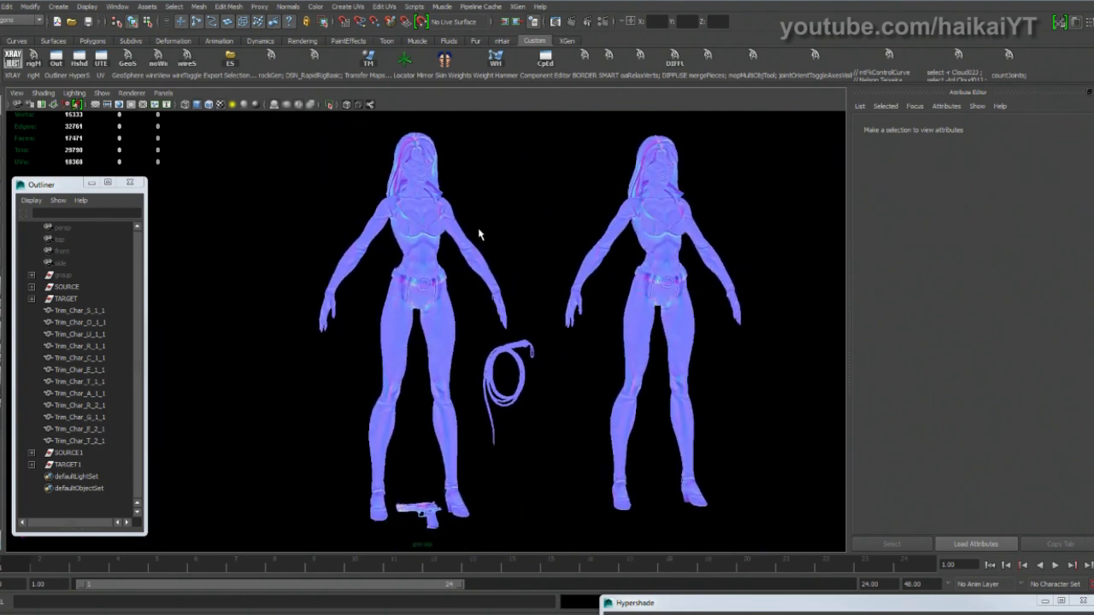
Step: Examine the target character's head and shoulders, then briefly select the source skin mesh to check its wireframe
drag(494, 293, 558, 324)
alt+drag(617, 180, 622, 320)
alt+drag(444, 299, 548, 243)
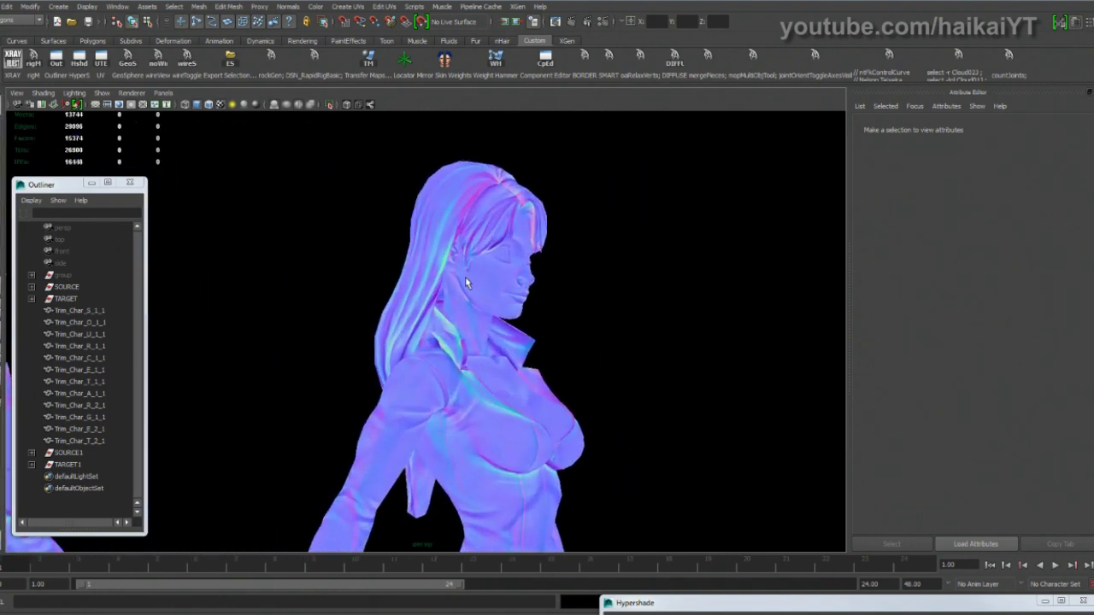
alt+drag(467, 282, 195, 242)
alt+drag(342, 333, 390, 287)
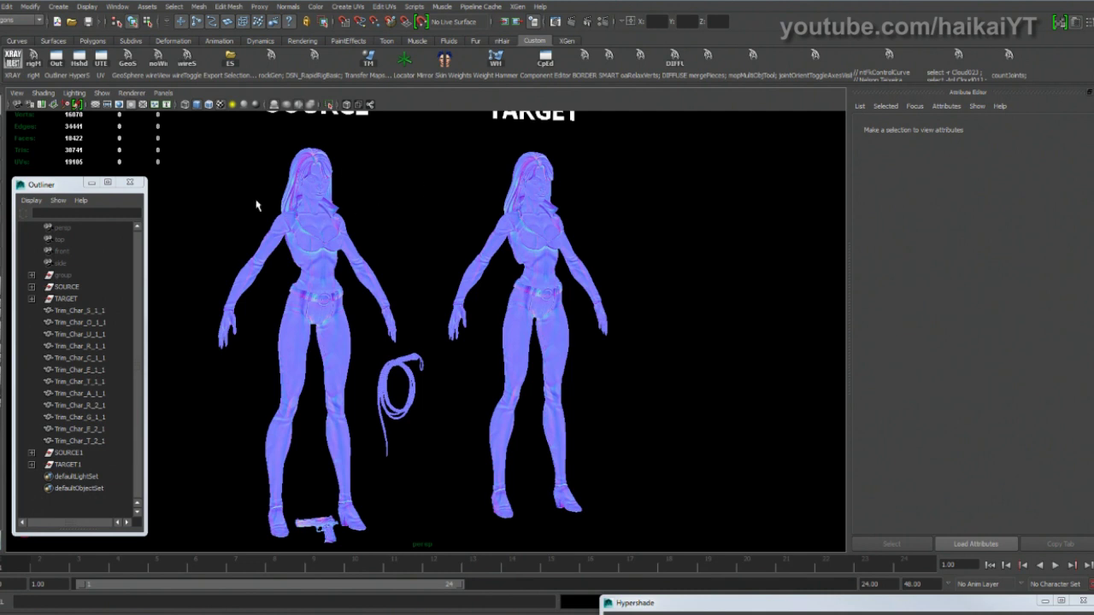
click(291, 235)
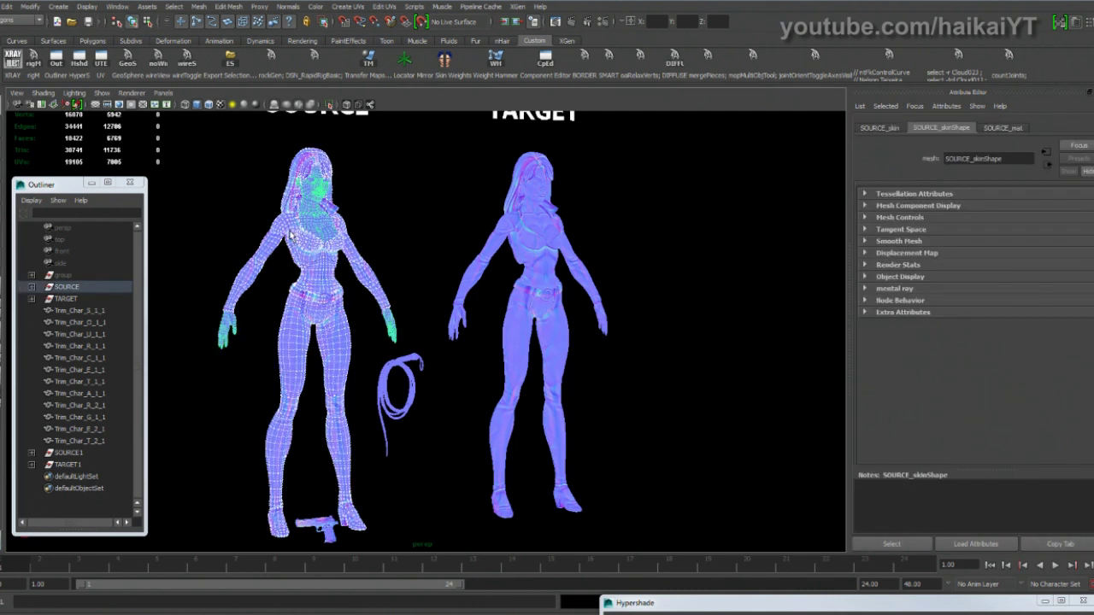
click(362, 200)
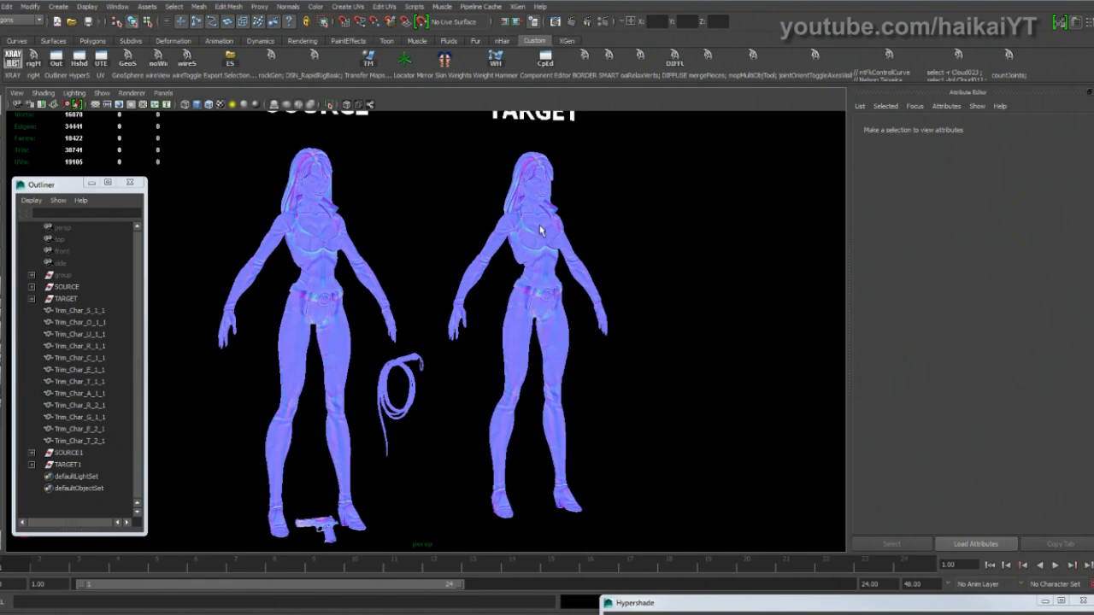
Step: Compare the upper bodies of both normal-mapped characters and check the target skin mesh's wireframe and torso
drag(540, 229, 540, 326)
drag(481, 265, 393, 310)
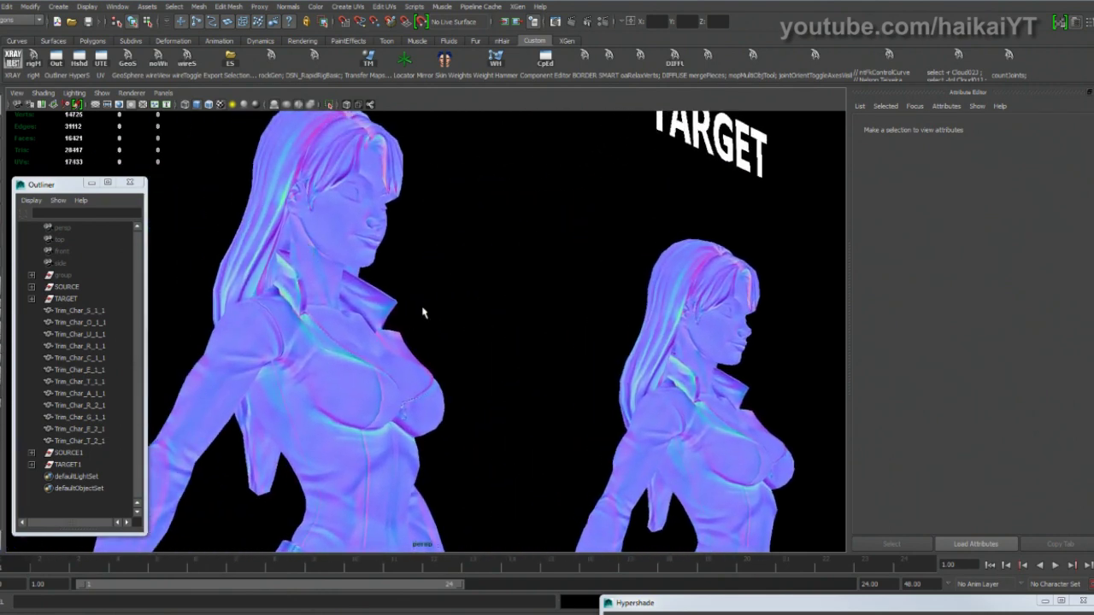
drag(476, 351, 554, 365)
drag(512, 305, 464, 377)
click(502, 261)
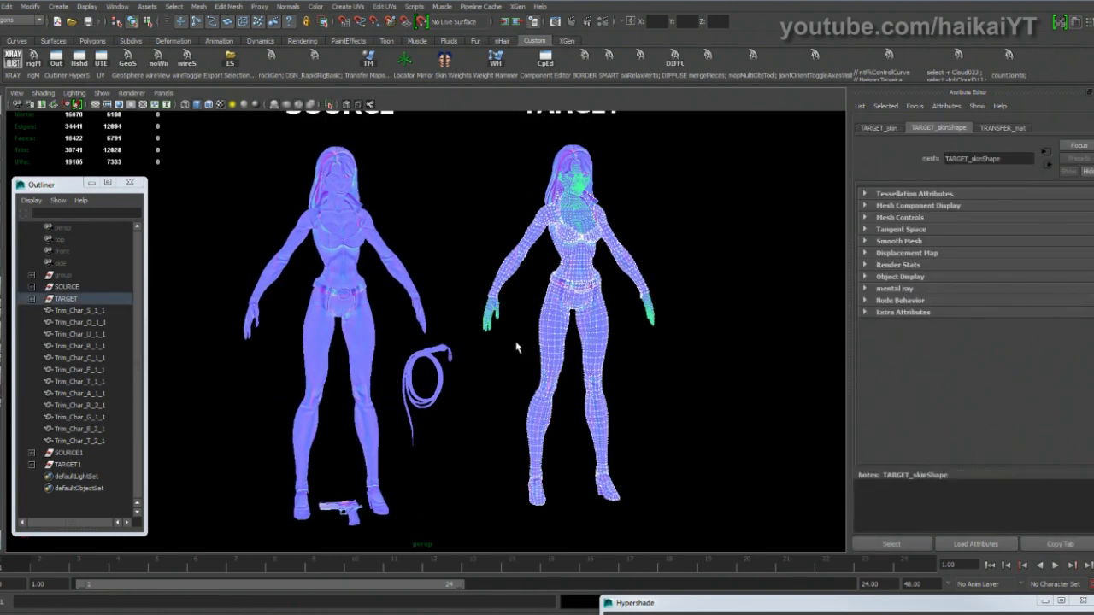
click(480, 226)
drag(481, 226, 477, 376)
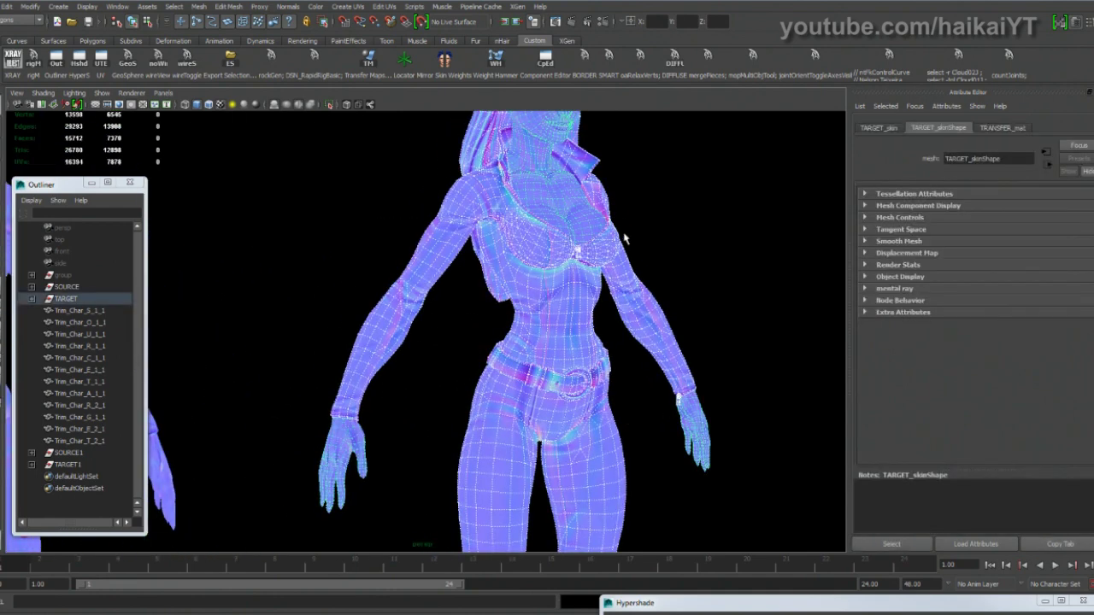
click(625, 239)
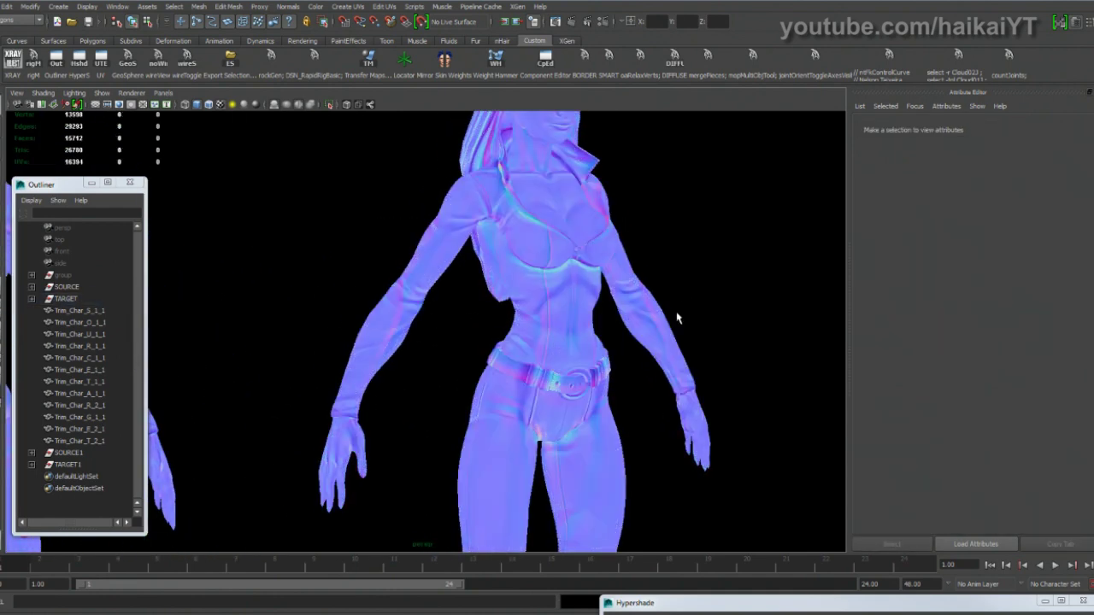
scroll(542, 371, down, 6)
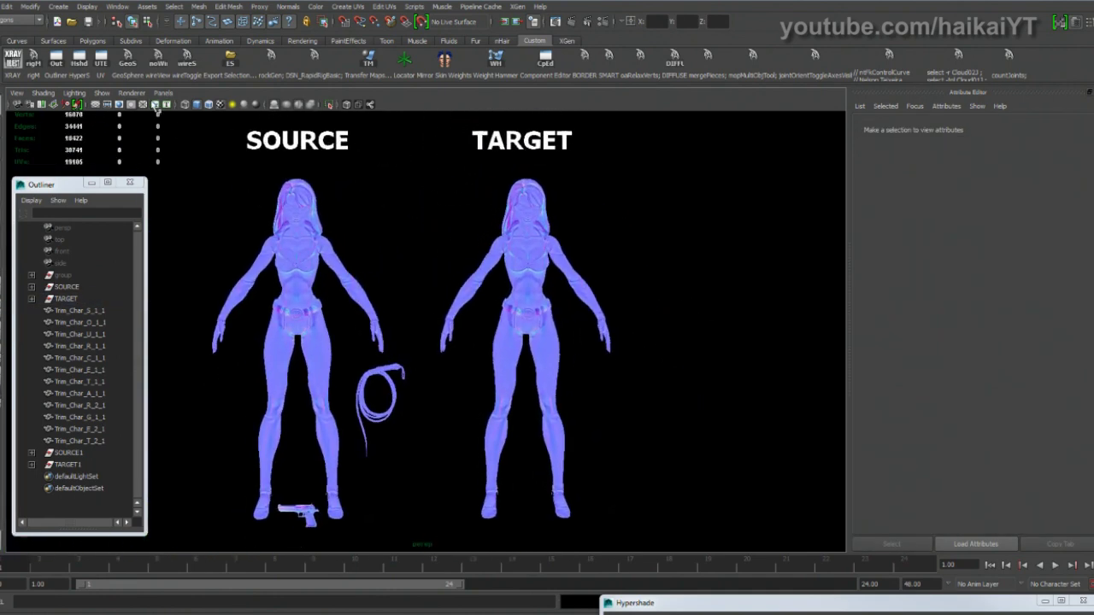
Step: Show the UV layout of all source meshes over the normal map in the UV Texture Editor
click(101, 58)
scroll(298, 299, down, 2)
drag(264, 227, 420, 487)
scroll(619, 361, down, 5)
scroll(876, 325, up, 6)
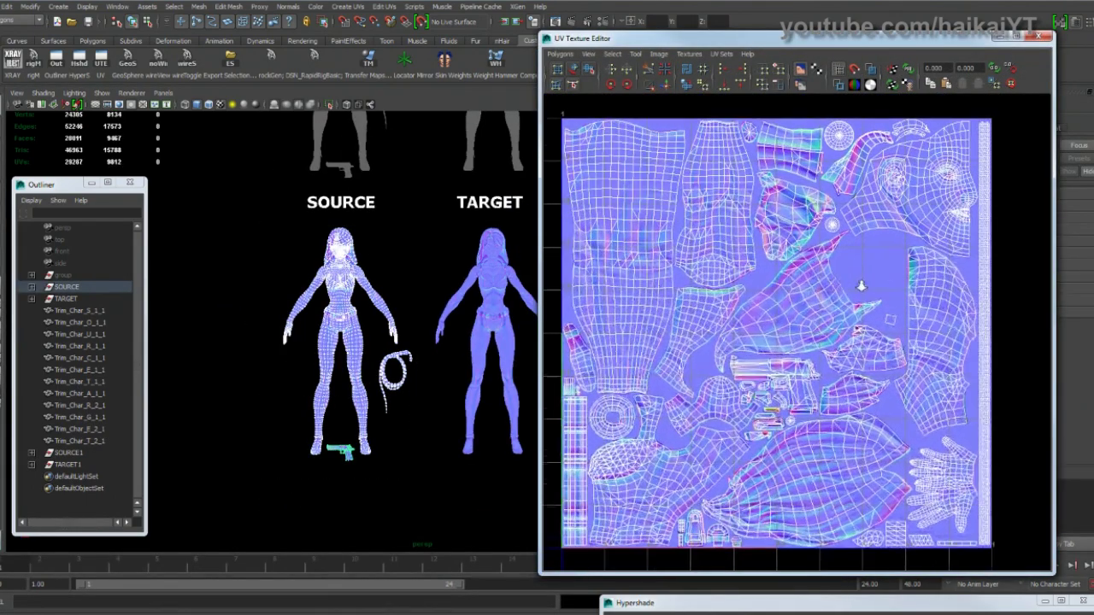
drag(870, 288, 834, 280)
drag(454, 251, 429, 248)
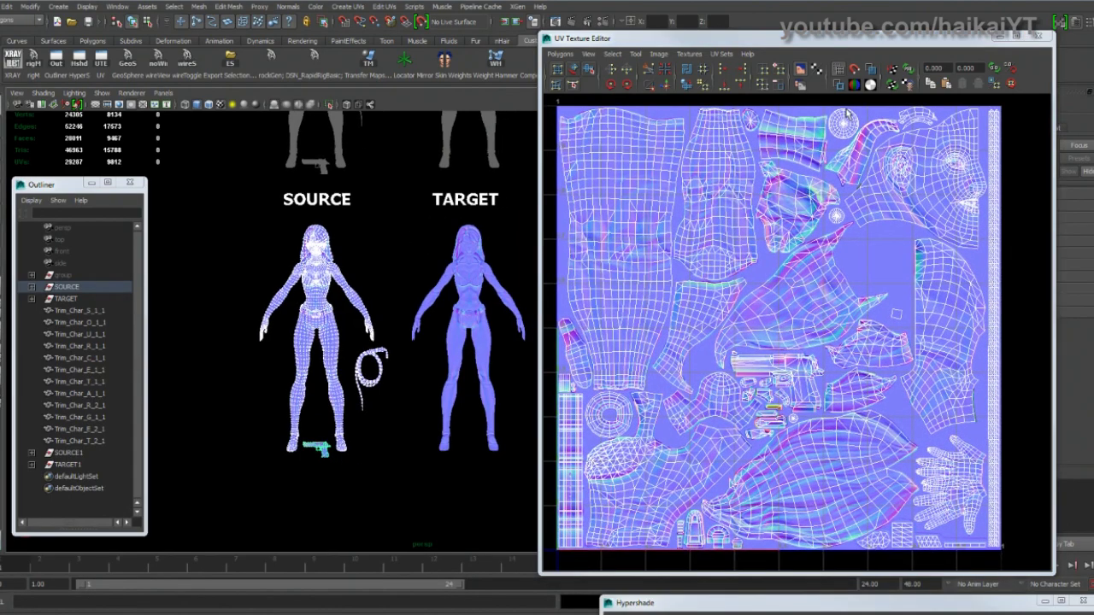
scroll(894, 192, up, 2)
scroll(888, 312, down, 3)
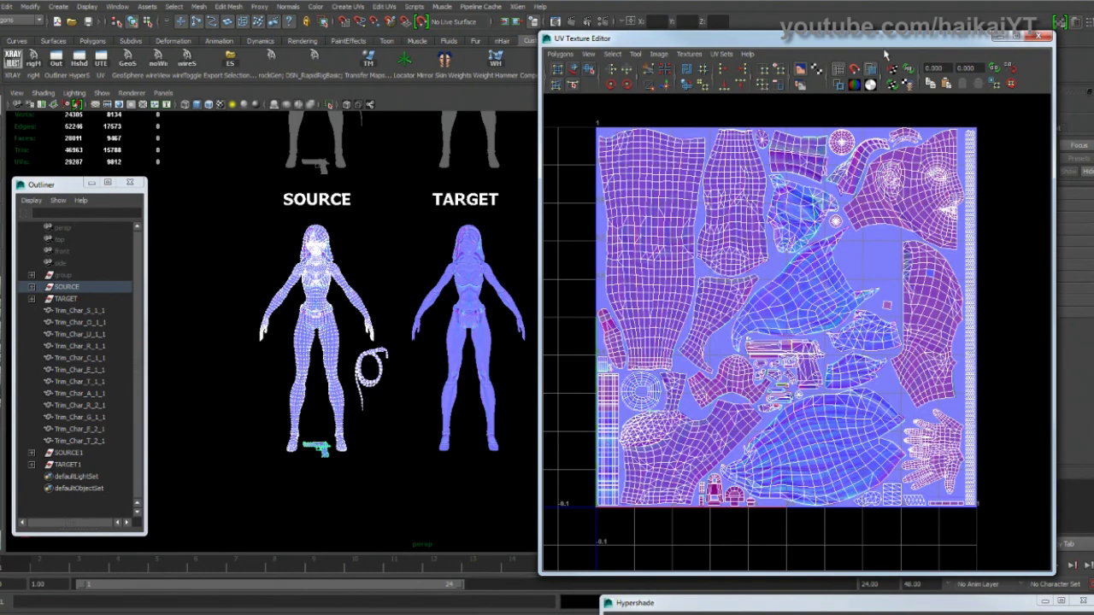
Step: Move the UV Texture Editor aside, review the target meshes' UV layout in it, and close the editor
drag(886, 39, 934, 43)
scroll(389, 312, up, 3)
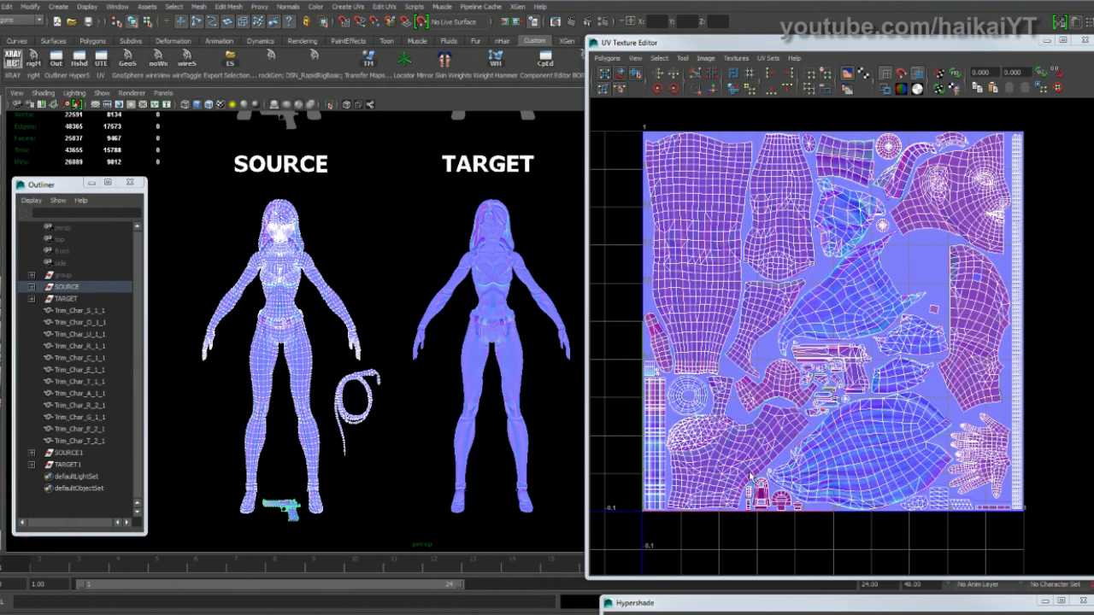
drag(401, 324, 367, 299)
drag(356, 172, 567, 518)
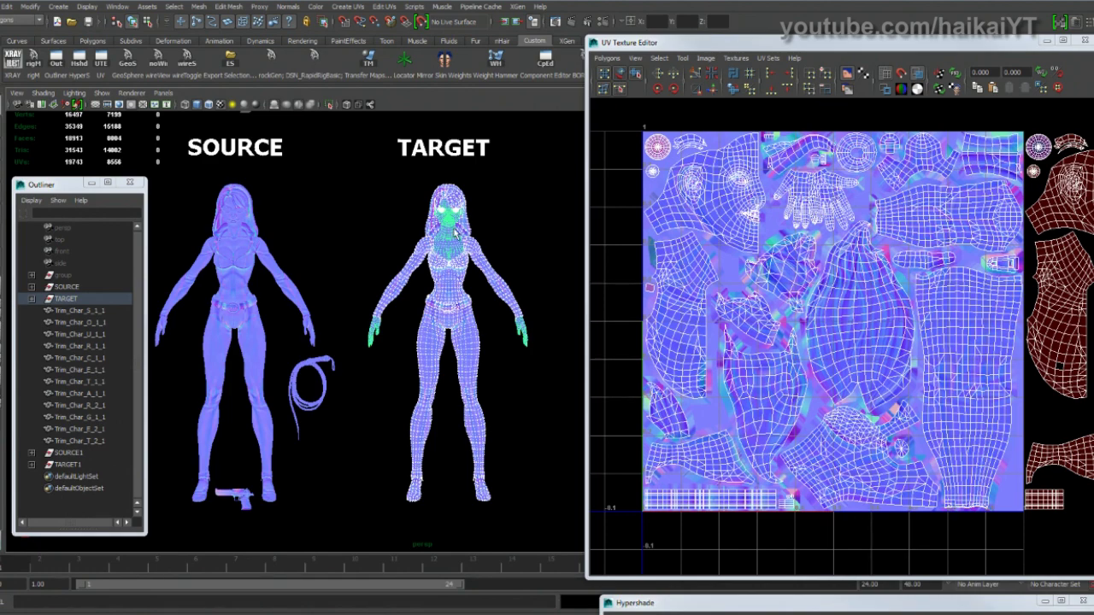
drag(362, 262, 472, 275)
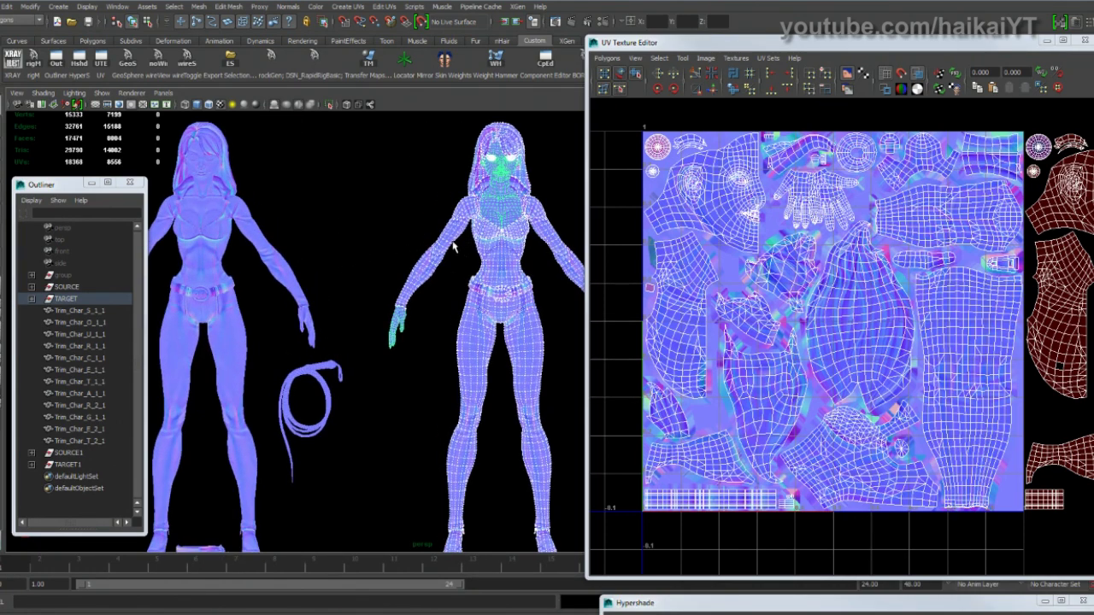
click(562, 248)
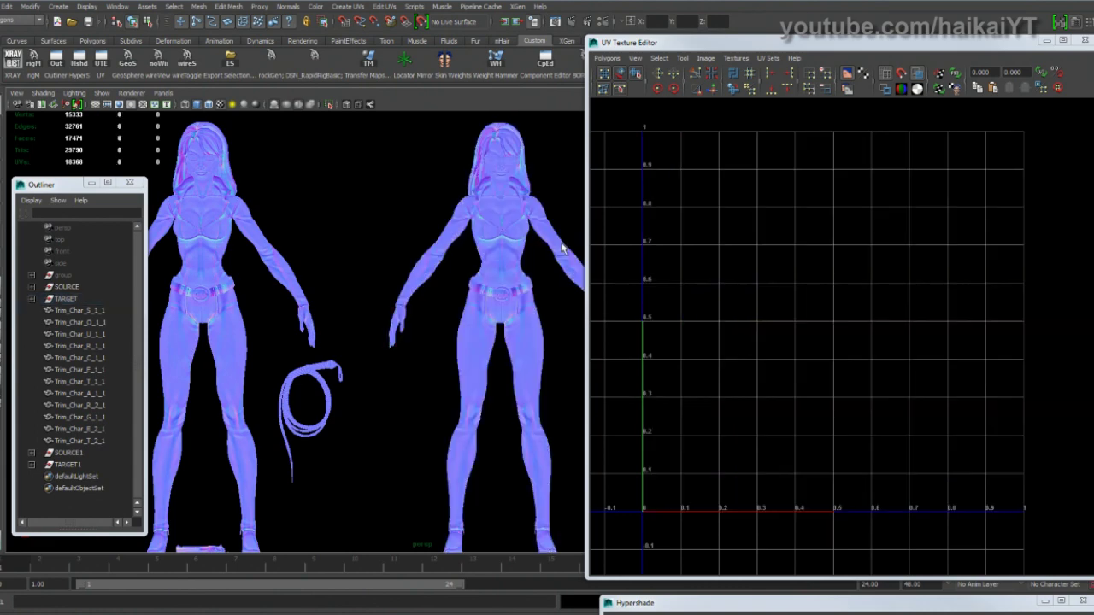
click(1085, 40)
Step: Switch the perspective view to default lighting and set its renderer to Viewport 2.0
drag(682, 186, 782, 188)
drag(783, 188, 664, 209)
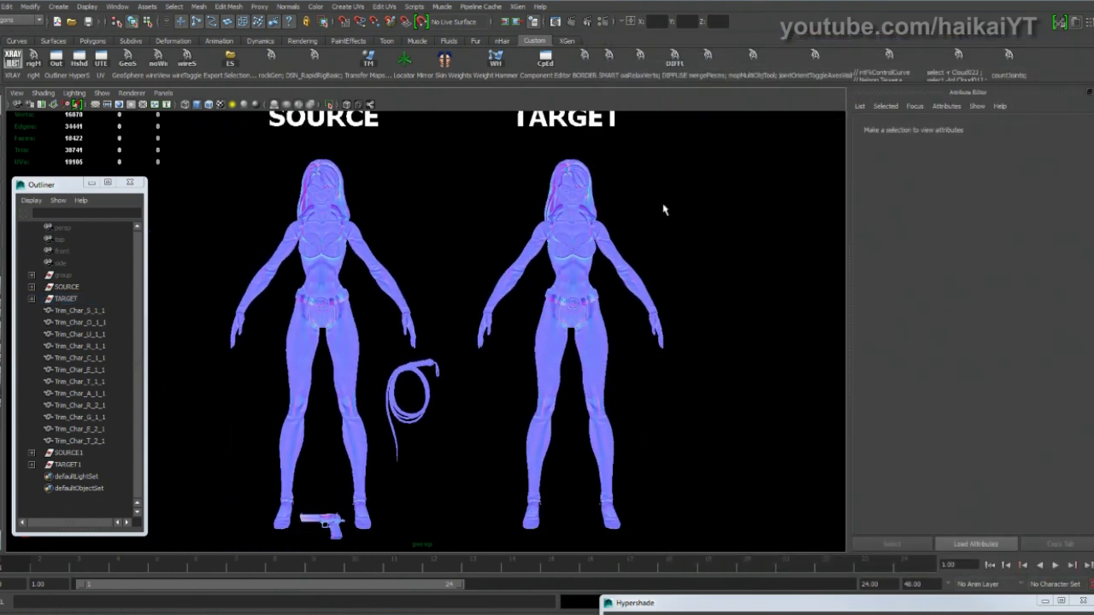
scroll(630, 217, up, 1)
click(77, 93)
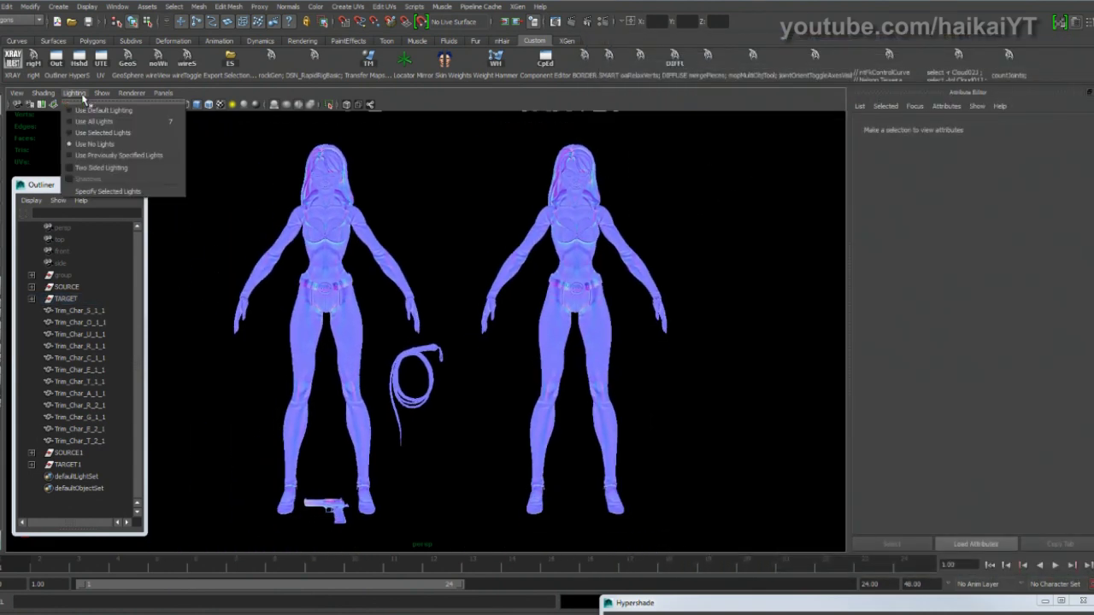
click(93, 111)
click(128, 101)
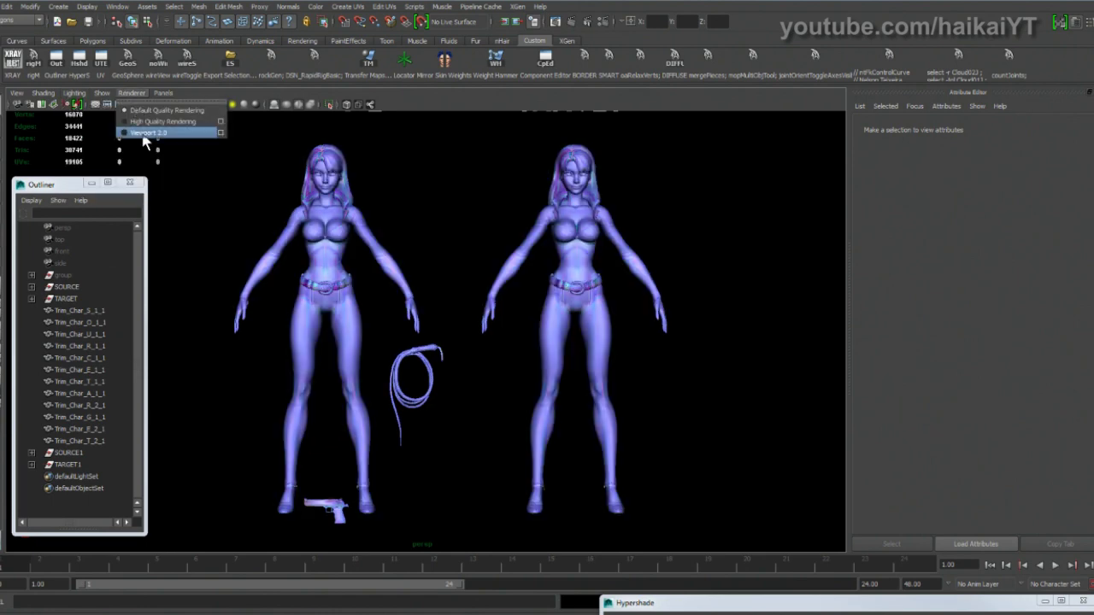
click(144, 141)
Step: Frame the grey-shaded source and target characters above the normal-mapped pair to compare them
drag(476, 203, 579, 353)
drag(579, 354, 462, 281)
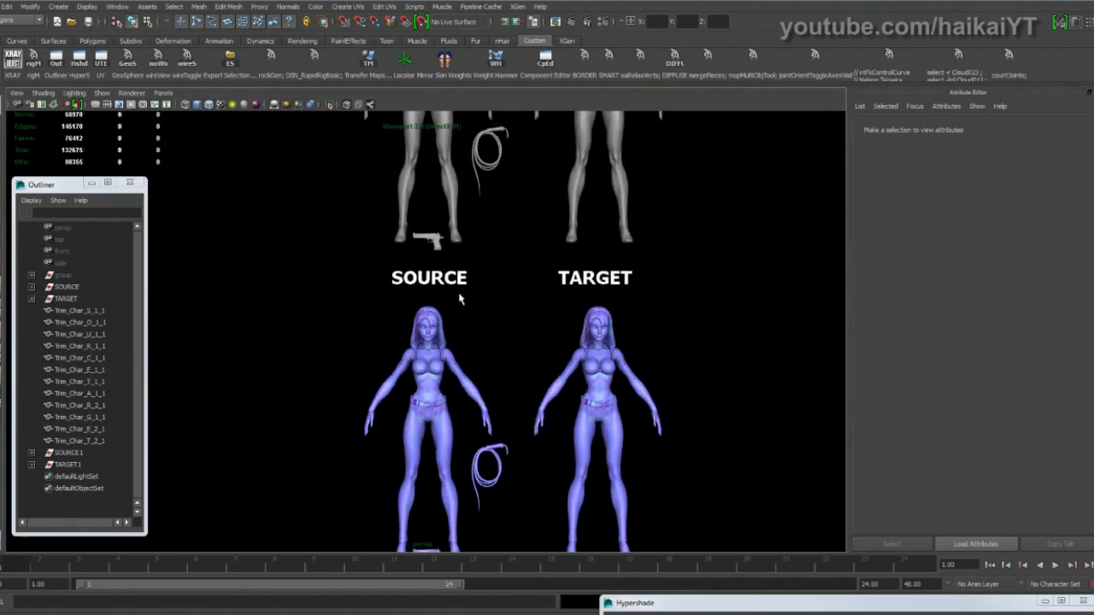
drag(461, 156, 447, 339)
drag(448, 339, 538, 357)
drag(491, 310, 466, 341)
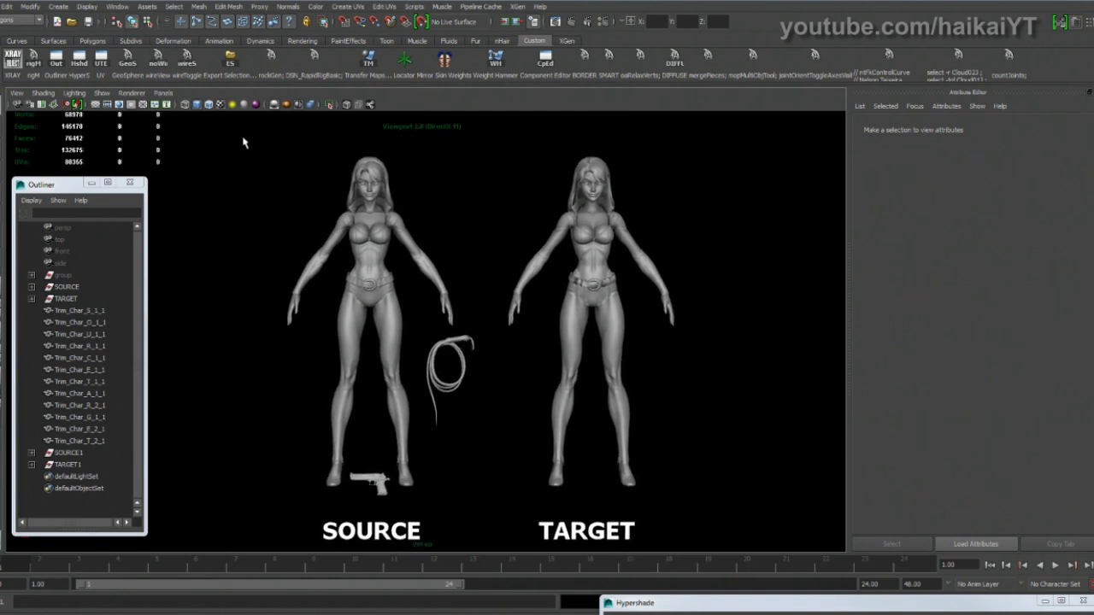
drag(243, 143, 714, 475)
click(714, 476)
Step: Inspect the grey-shaded target character's body, face and neck seam up close for shading errors
scroll(558, 345, down, 3)
drag(556, 363, 450, 311)
scroll(464, 313, up, 8)
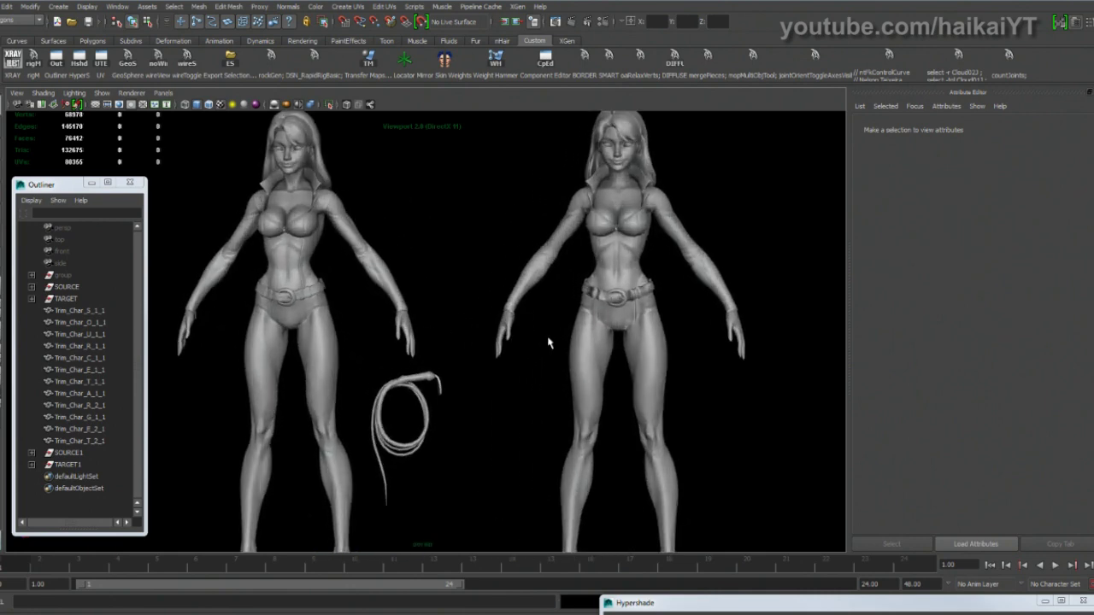
scroll(548, 342, up, 10)
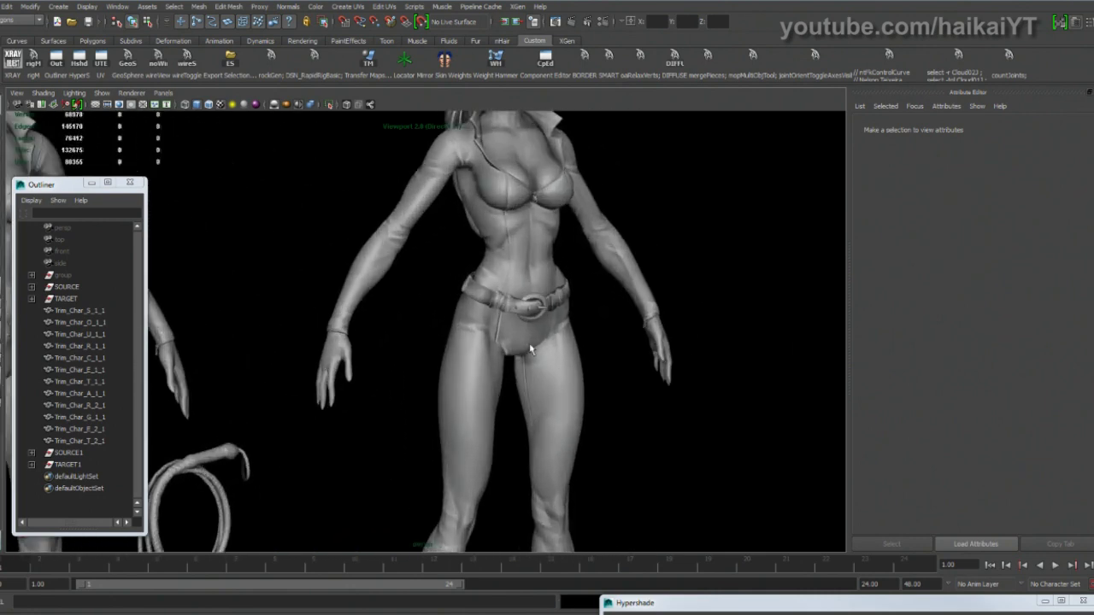
mouse_move(530, 348)
mouse_down()
mouse_move(532, 431)
mouse_move(475, 329)
mouse_move(462, 348)
mouse_move(516, 352)
mouse_up()
click(490, 261)
click(606, 305)
drag(491, 395, 487, 365)
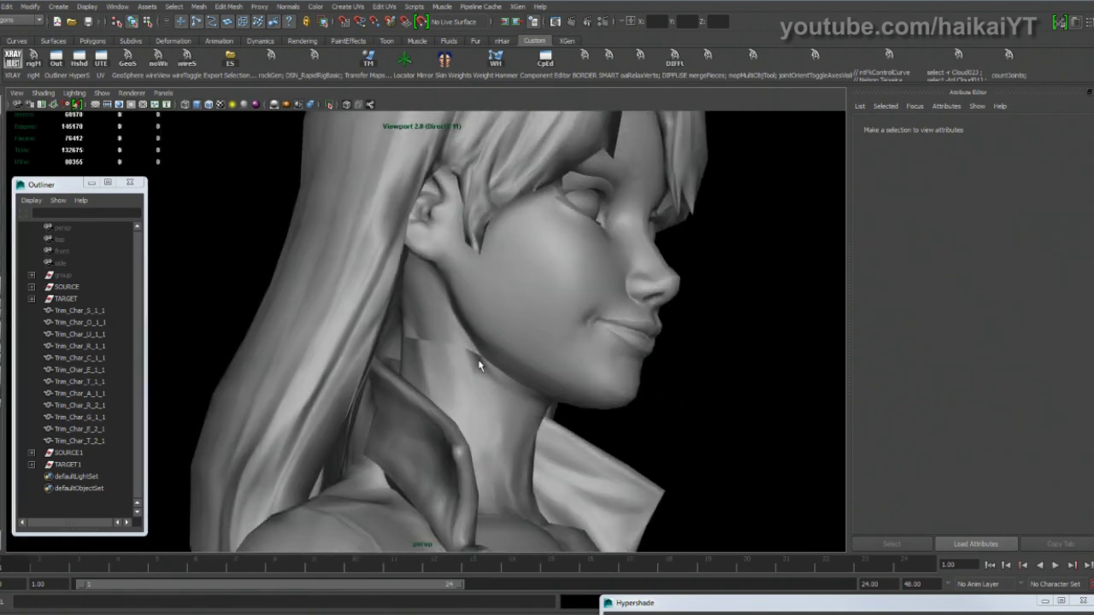
drag(482, 395, 523, 406)
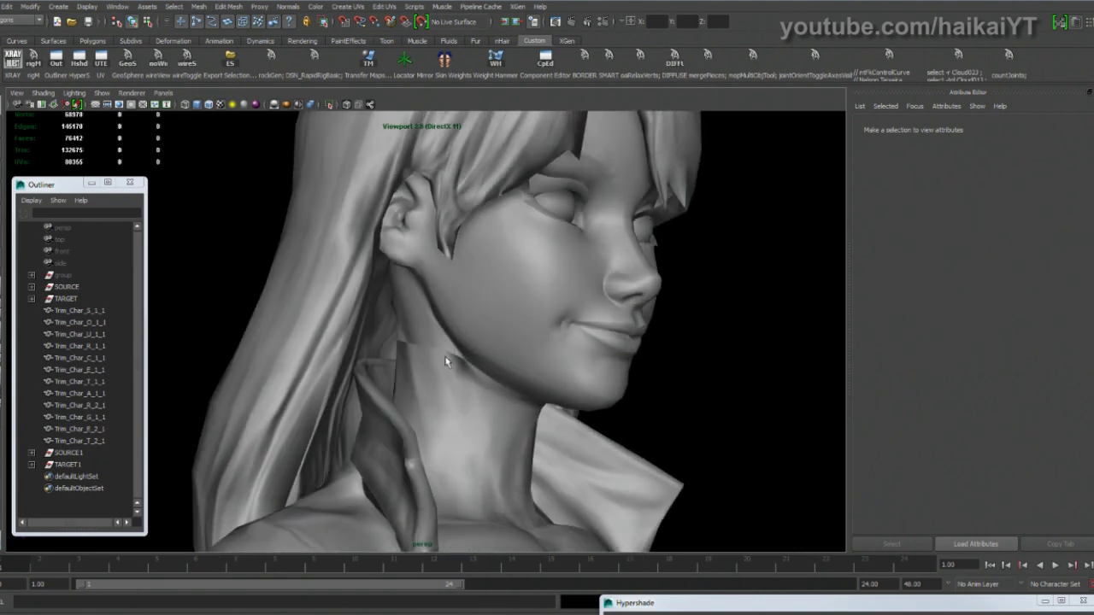
Step: Inspect the grey-shaded target character's neck and collar, and compare both characters' backs and legs from behind
drag(457, 368, 440, 316)
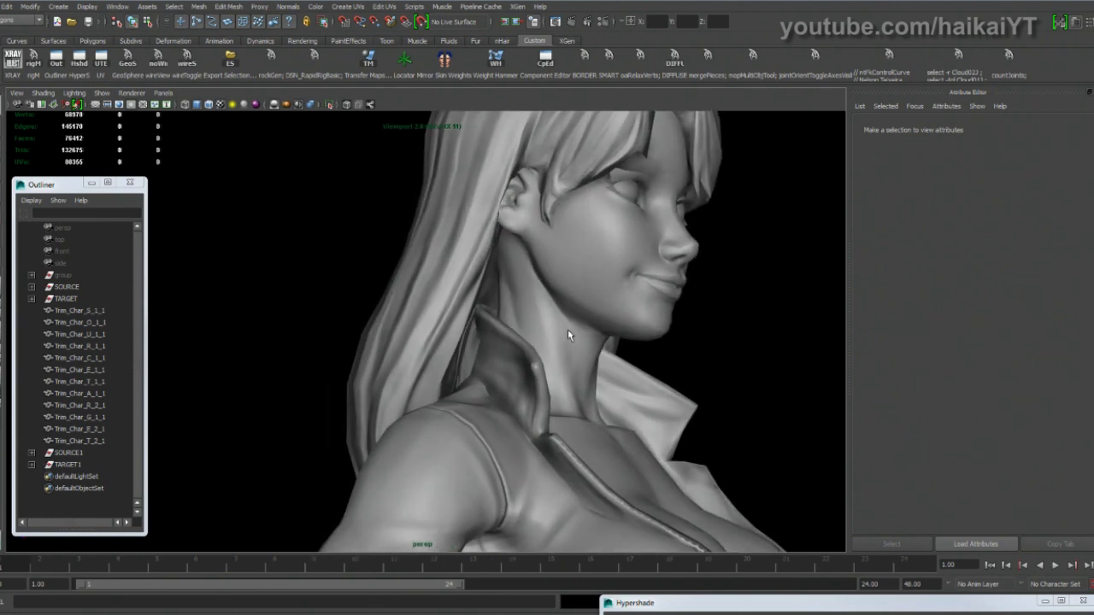
drag(533, 298, 336, 289)
drag(538, 365, 429, 351)
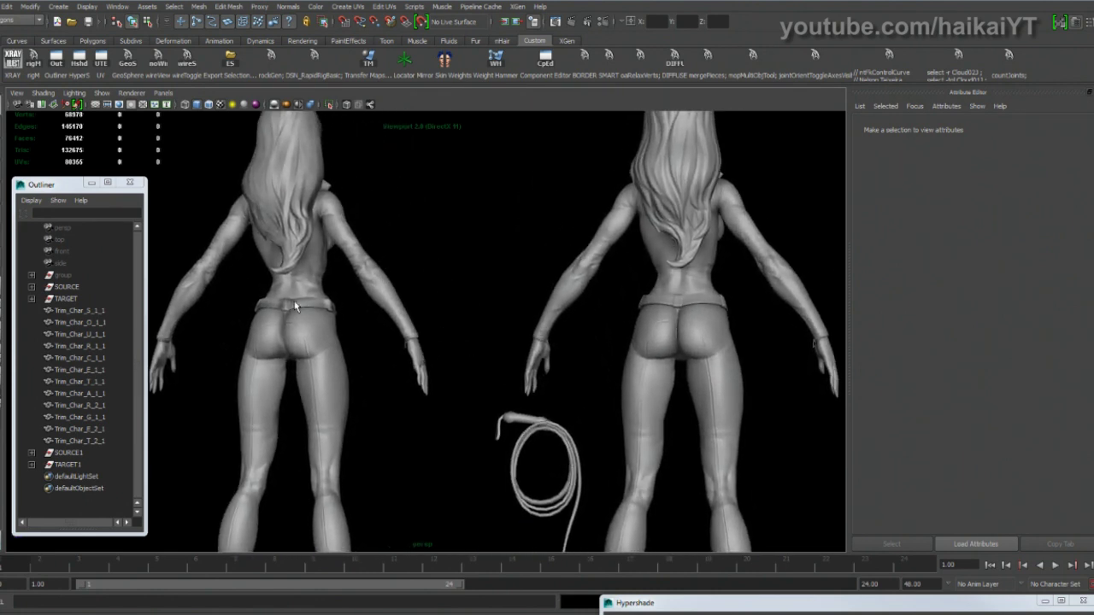
drag(373, 269, 410, 337)
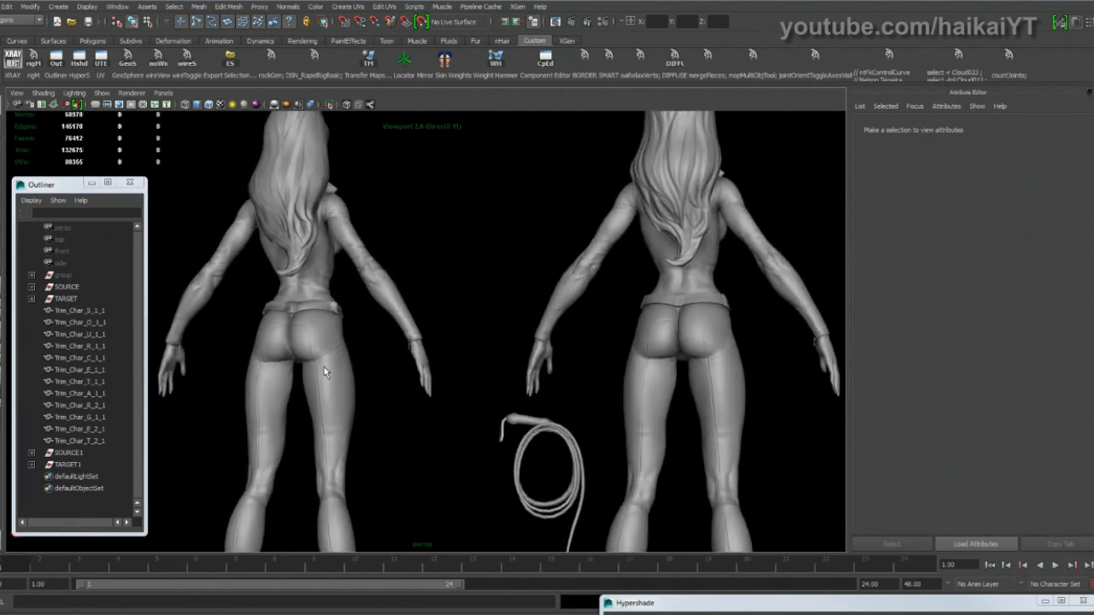
drag(320, 374, 348, 316)
drag(352, 216, 390, 305)
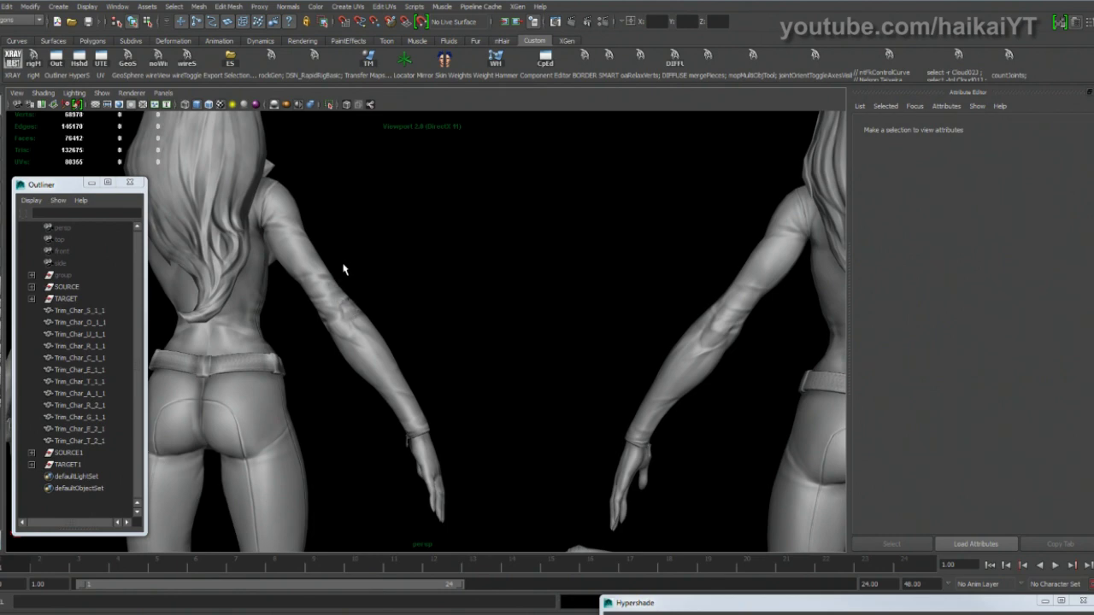
Step: Compare the shading of the arms and upper backs on the source and target characters from behind
scroll(513, 323, down, 3)
drag(513, 322, 483, 322)
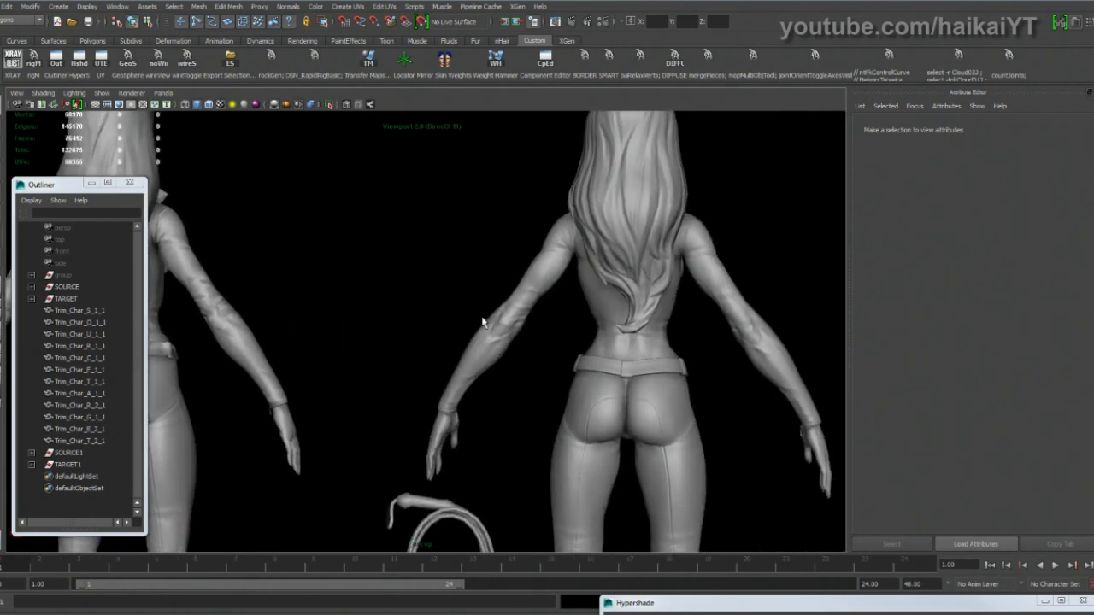
click(513, 303)
click(473, 275)
drag(393, 292, 601, 332)
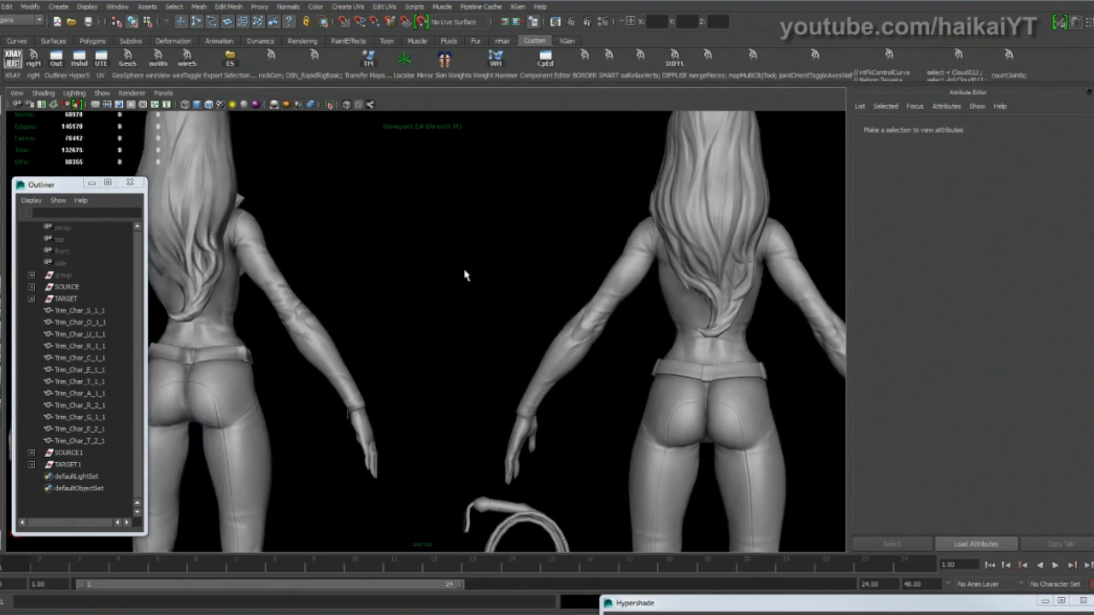
drag(467, 282, 555, 296)
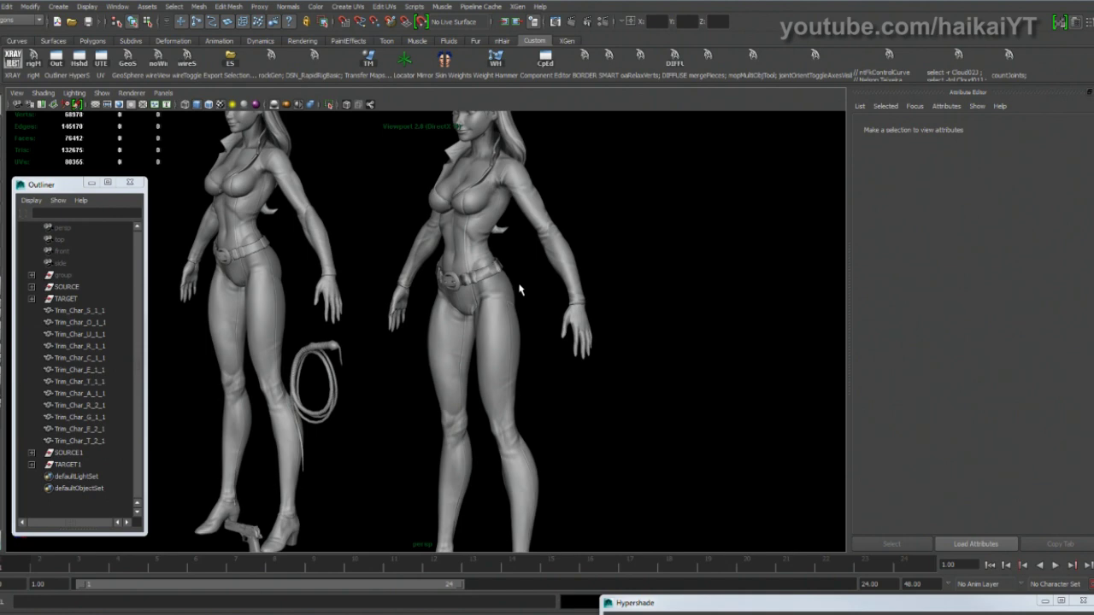
Step: Compare the full grey-shaded source and target figures side by side from the front and at an angle
drag(451, 295, 497, 297)
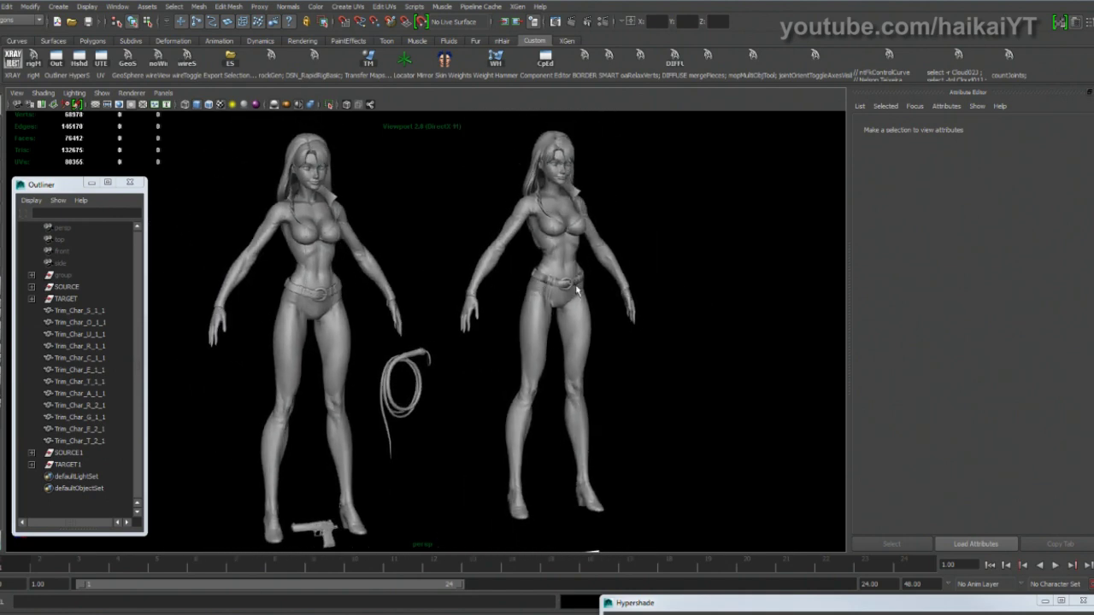
drag(610, 293, 555, 282)
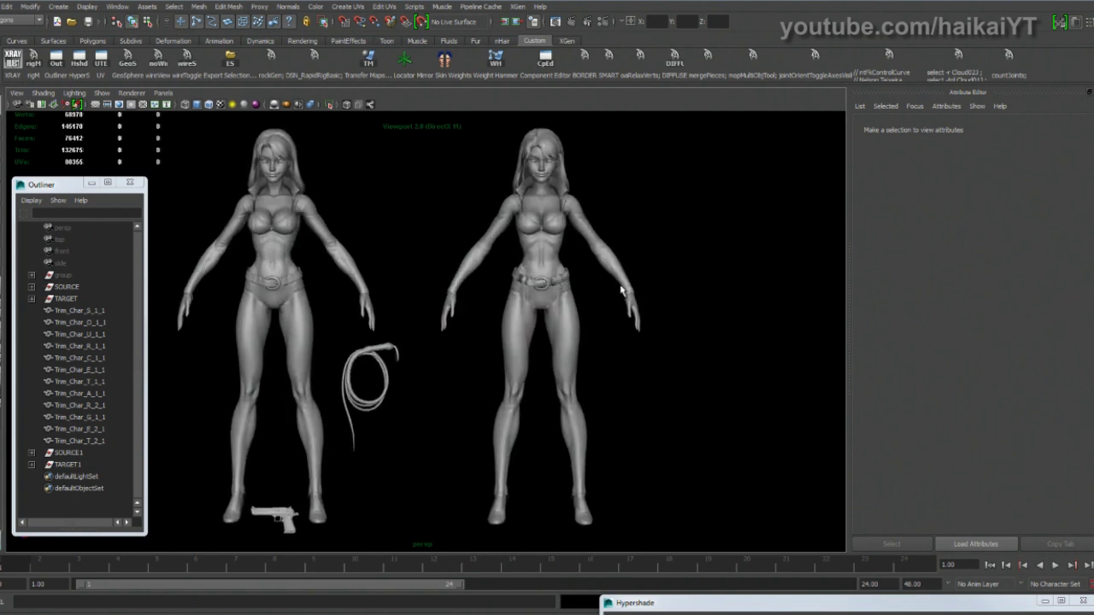
scroll(570, 292, down, 4)
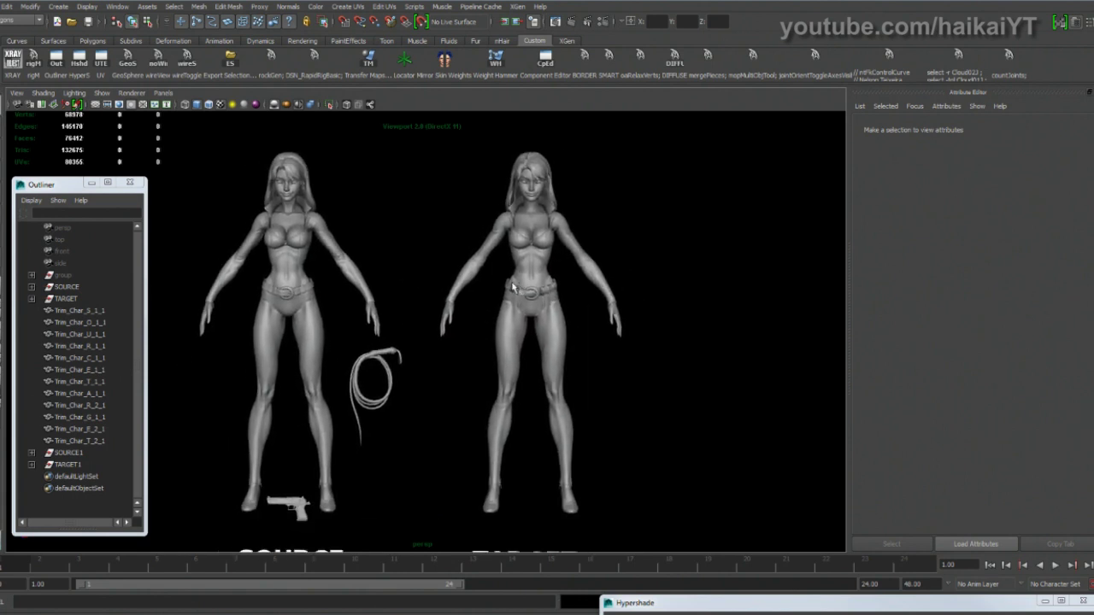
drag(451, 203, 710, 501)
click(652, 252)
drag(546, 313, 478, 305)
scroll(509, 258, up, 4)
drag(510, 258, 621, 363)
drag(627, 299, 329, 263)
drag(542, 316, 581, 298)
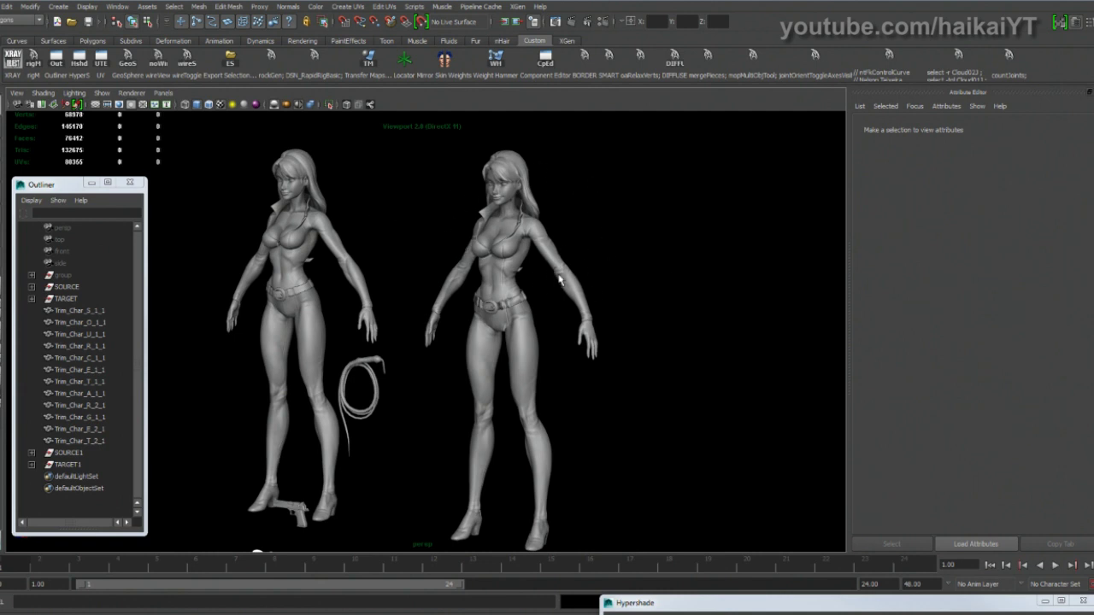
alt+drag(547, 263, 583, 269)
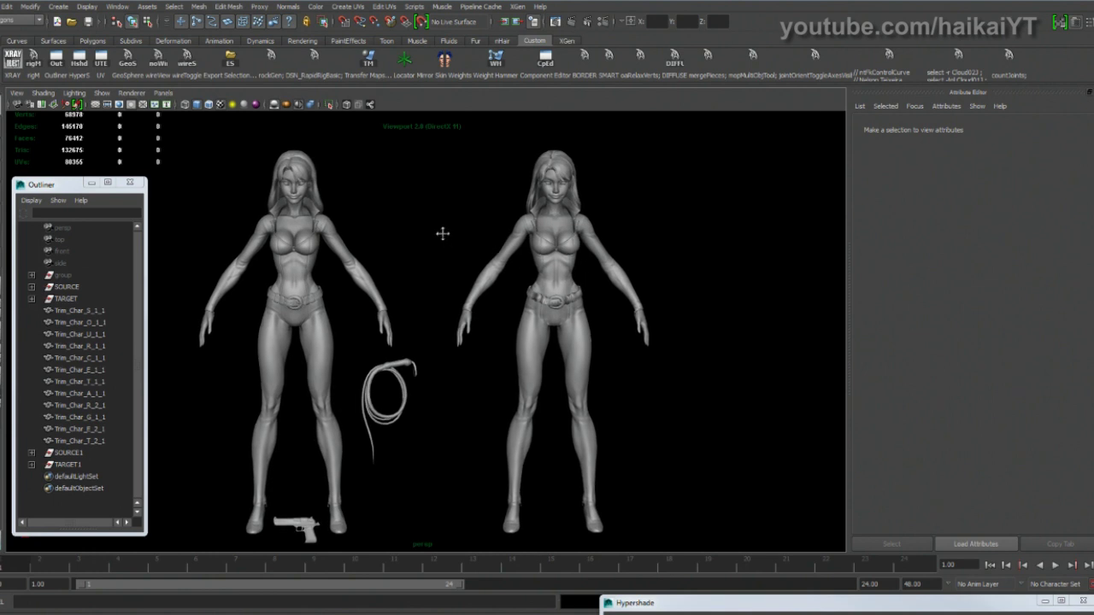
alt+drag(443, 232, 414, 226)
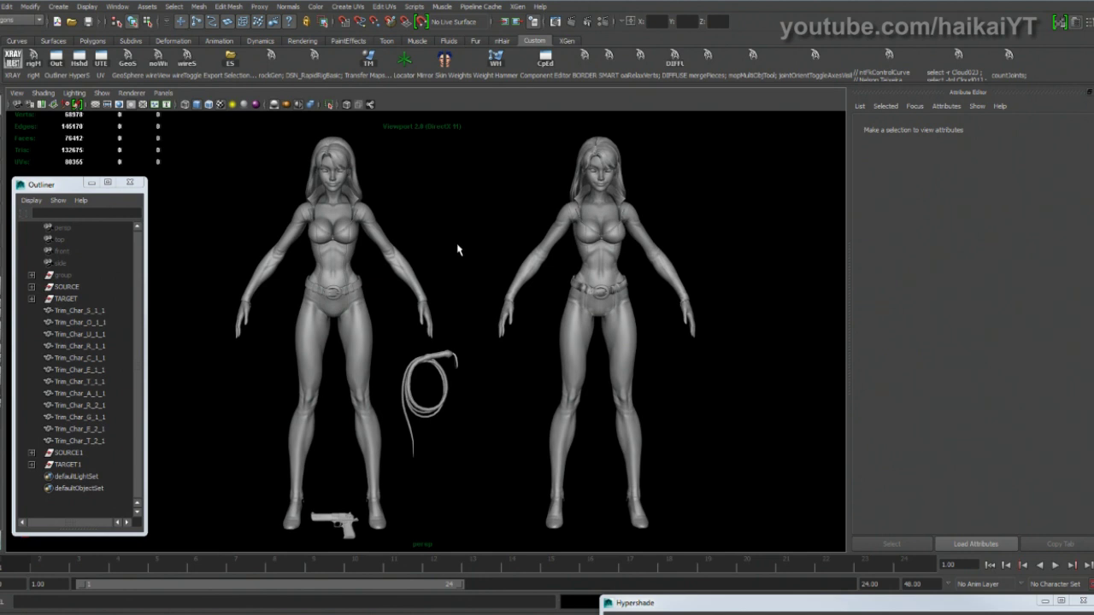
Step: Examine the torsos, belts and arms of the source and target characters up close from the front
drag(485, 122, 734, 541)
click(736, 473)
drag(487, 368, 596, 381)
drag(449, 263, 528, 351)
scroll(363, 313, up, 2)
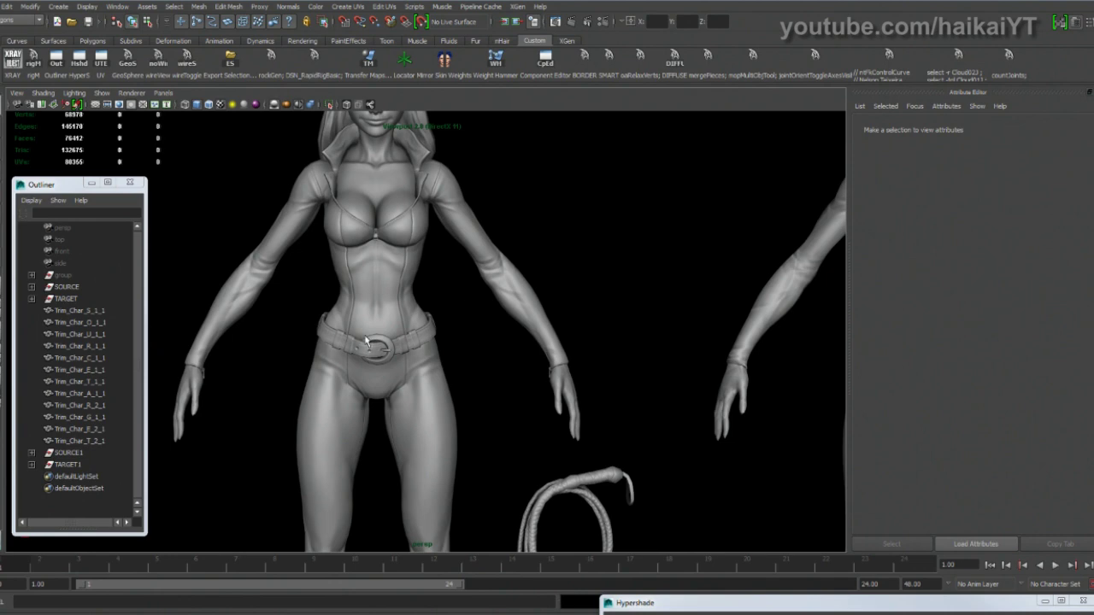
drag(812, 338, 449, 343)
scroll(332, 342, down, 5)
Step: Select the source character's suit and metal meshes to check their wireframe, clear the selection and frame both figures
drag(333, 341, 516, 351)
scroll(515, 352, up, 4)
drag(380, 367, 524, 314)
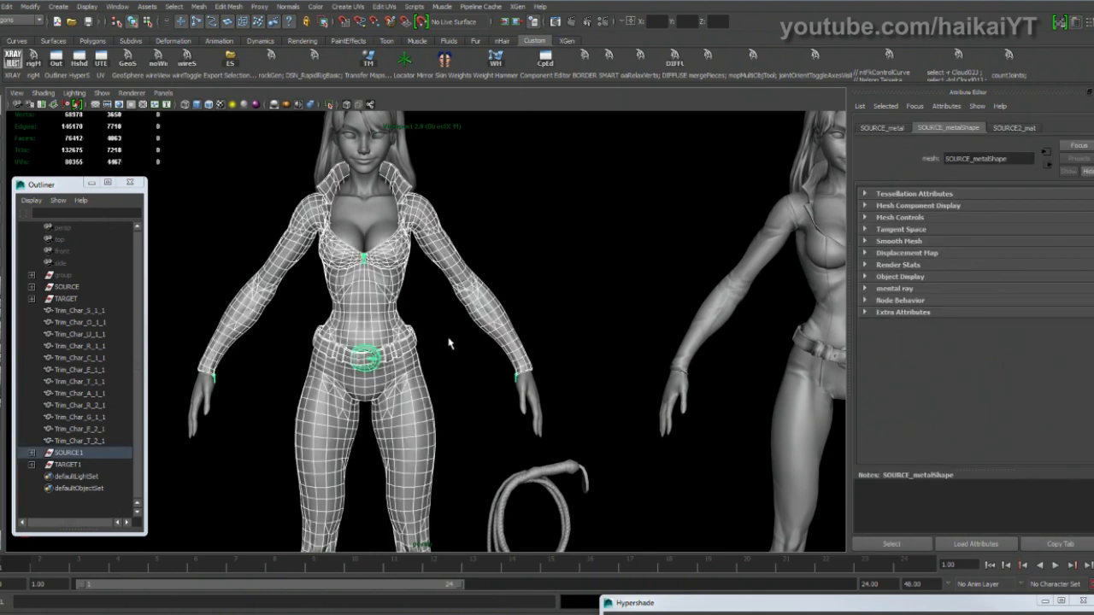
click(597, 285)
scroll(558, 317, down, 2)
drag(558, 316, 515, 307)
scroll(540, 327, down, 1)
Step: Switch to xNormal and review the SOURCE meshes in its high definition mesh list, moving the window beside the source character
key(alt+Tab)
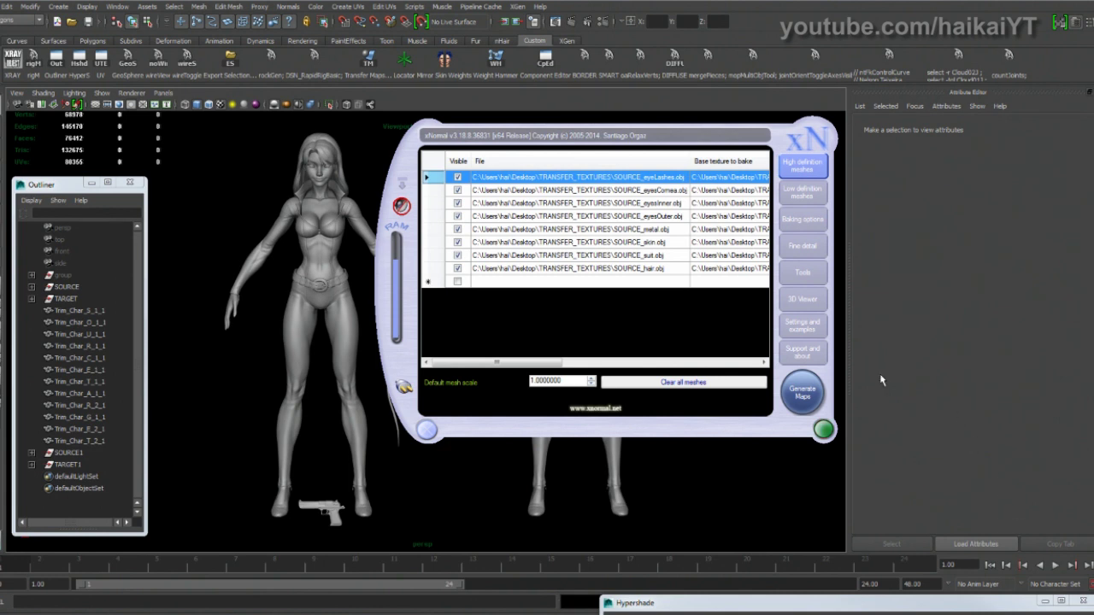
drag(516, 363, 483, 366)
drag(512, 132, 618, 129)
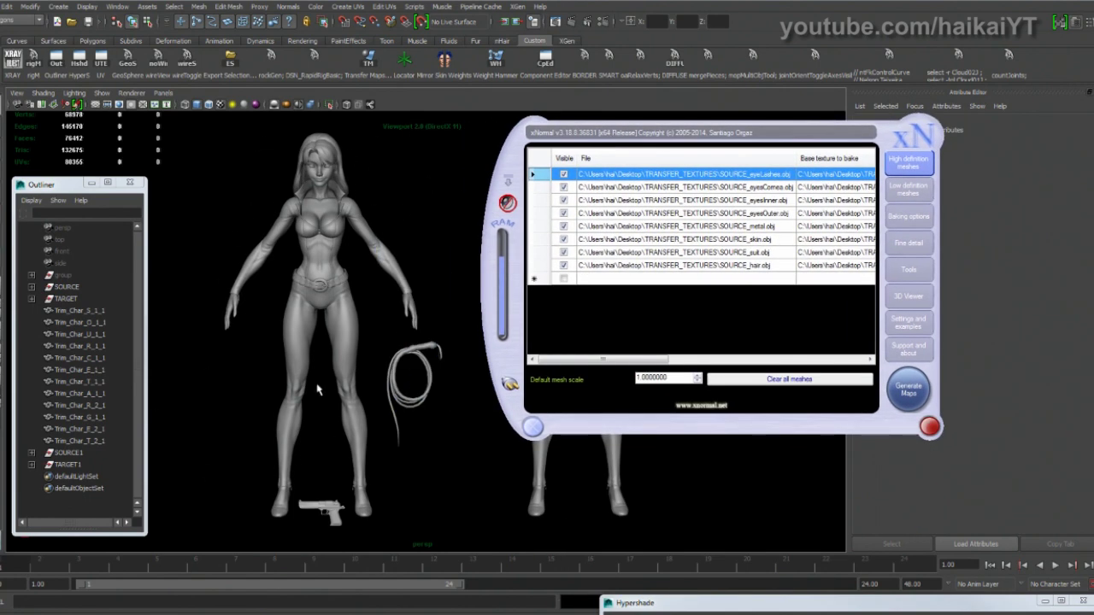
drag(757, 138, 718, 140)
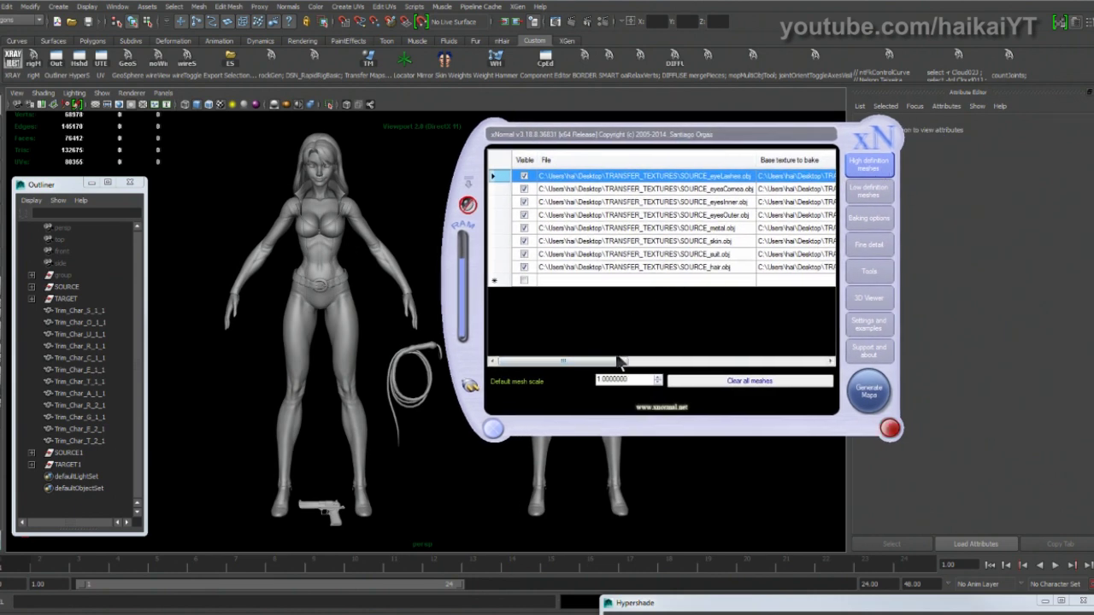
Step: Review the TARGET meshes in xNormal's low definition mesh list and check the baking options
click(865, 195)
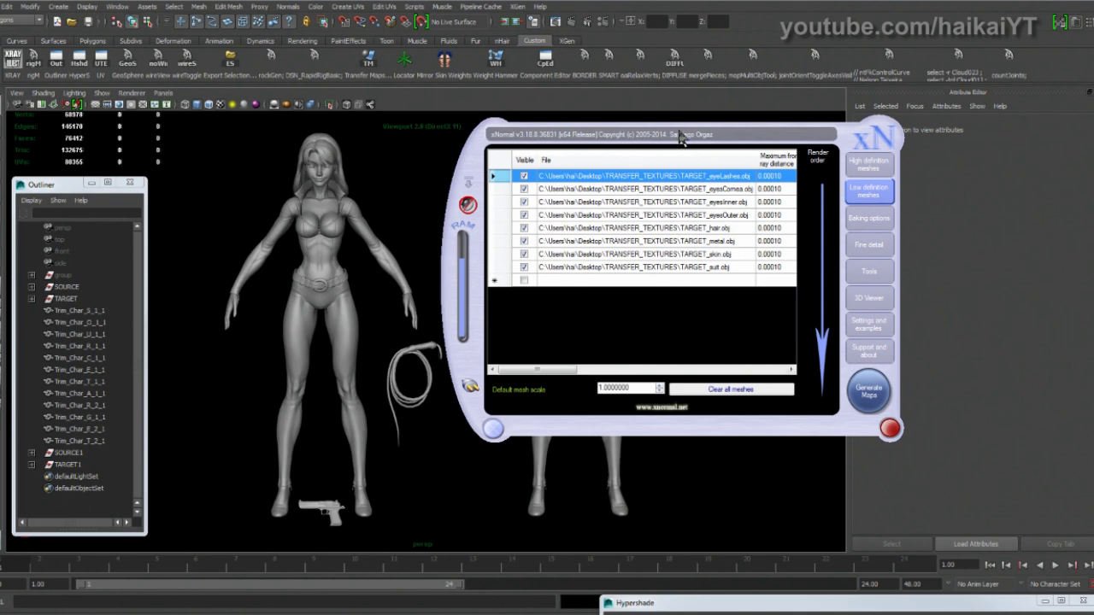
drag(681, 139, 994, 135)
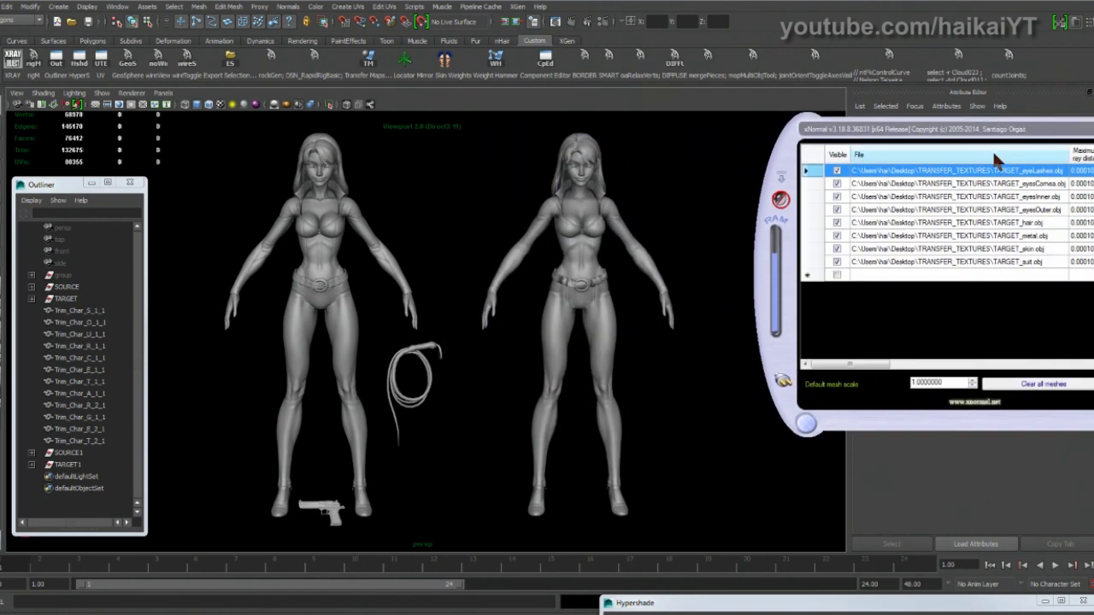
drag(1002, 128, 738, 140)
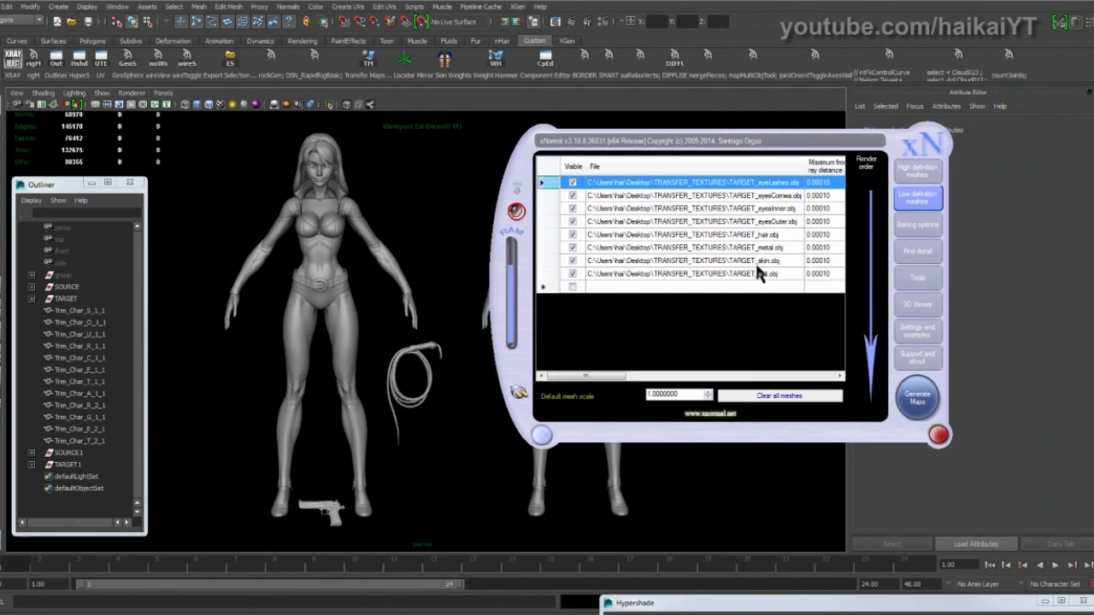
click(917, 224)
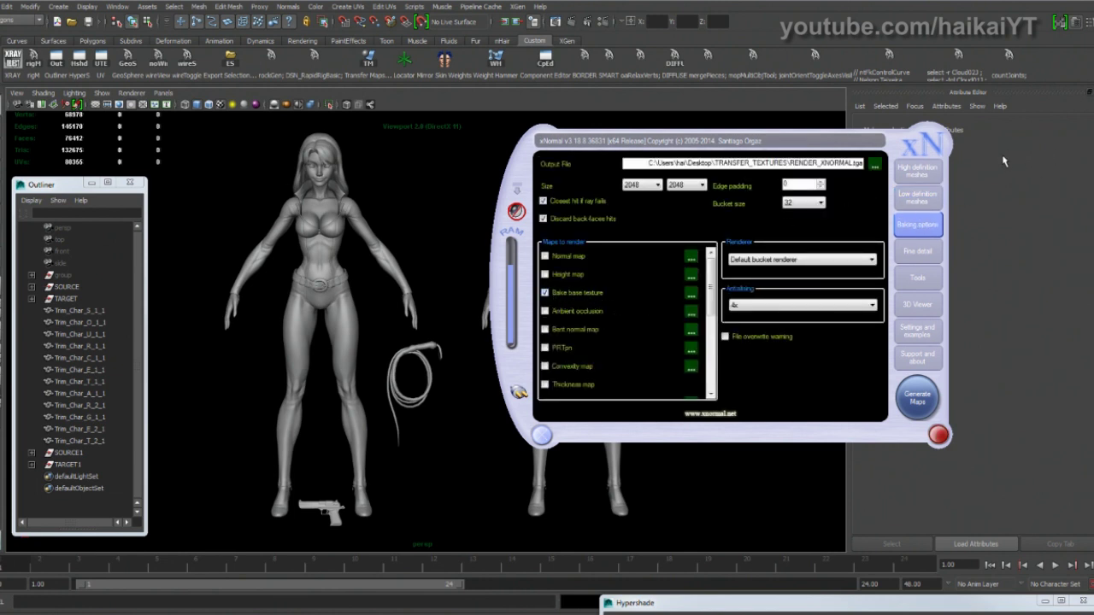
Step: Check the high definition meshes' base texture and tangent-space normal map settings, and show the baking options again
click(925, 180)
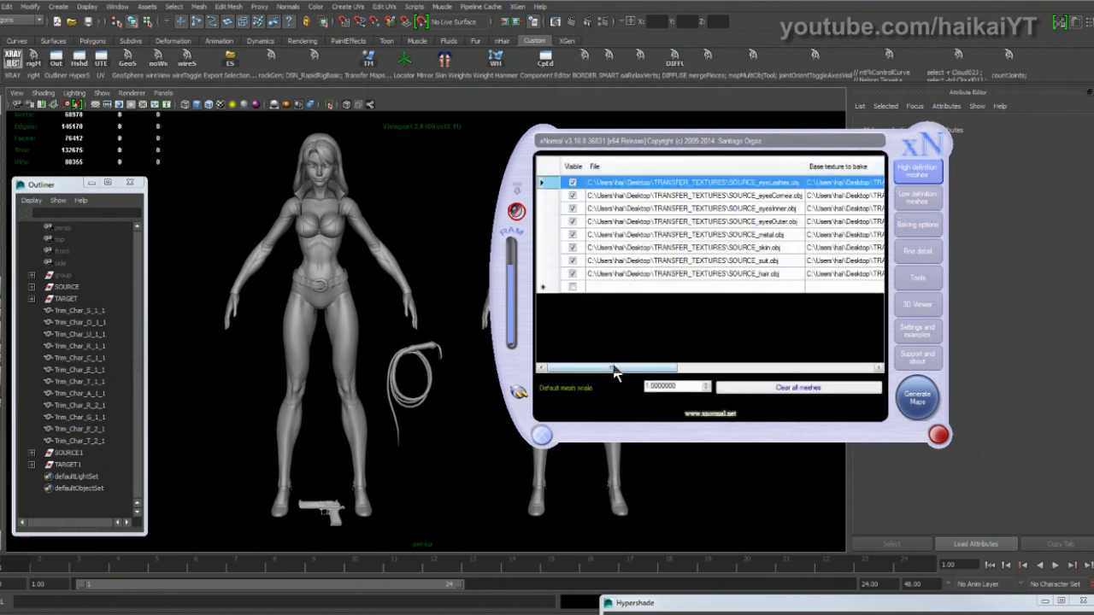
drag(610, 369, 706, 371)
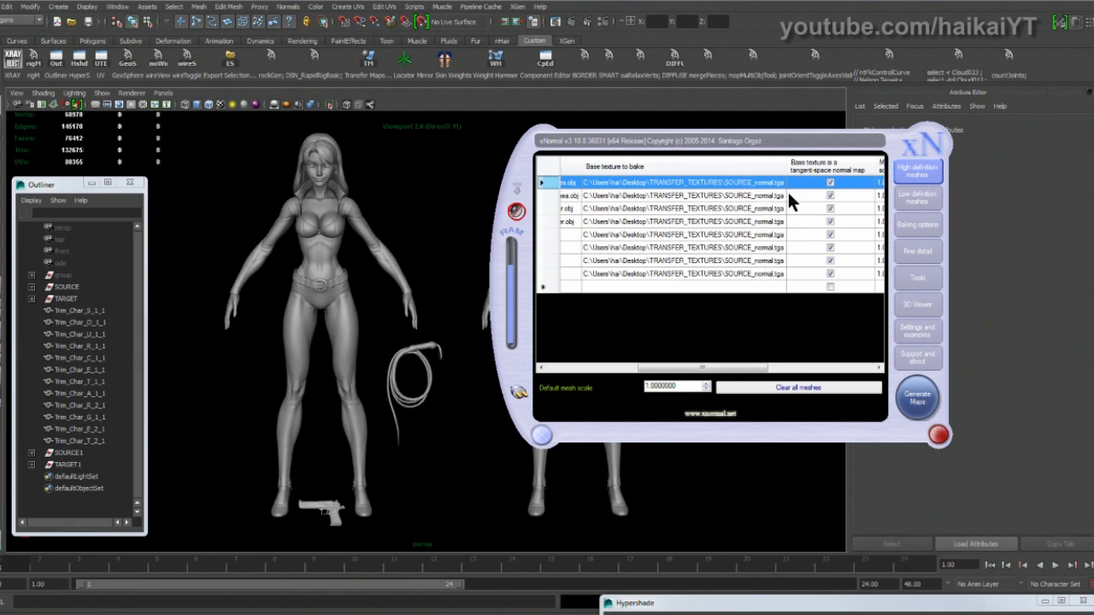
drag(752, 140, 854, 109)
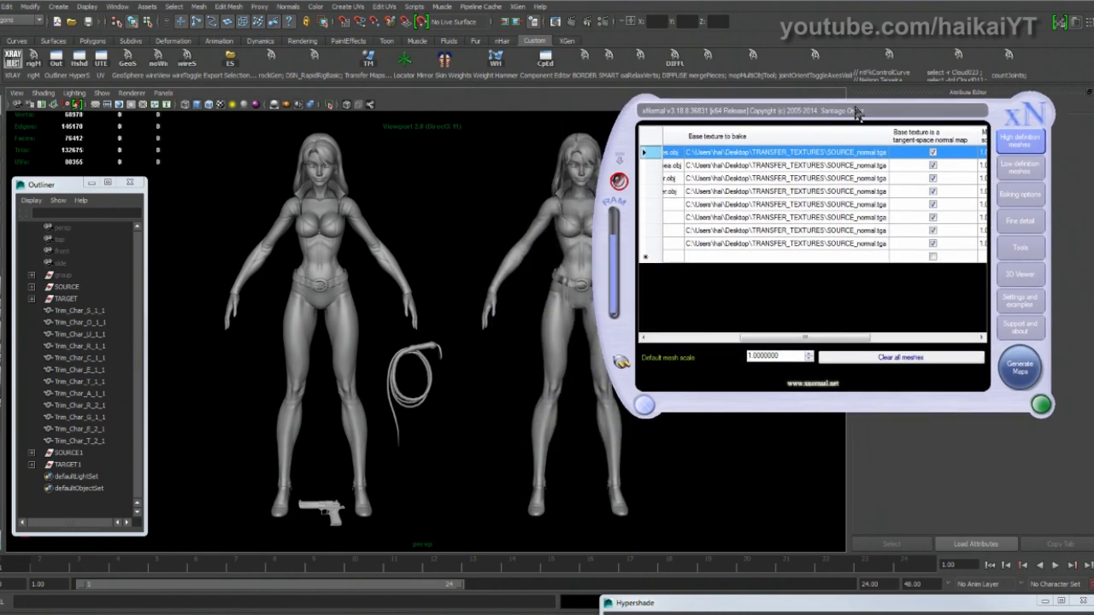
click(1005, 194)
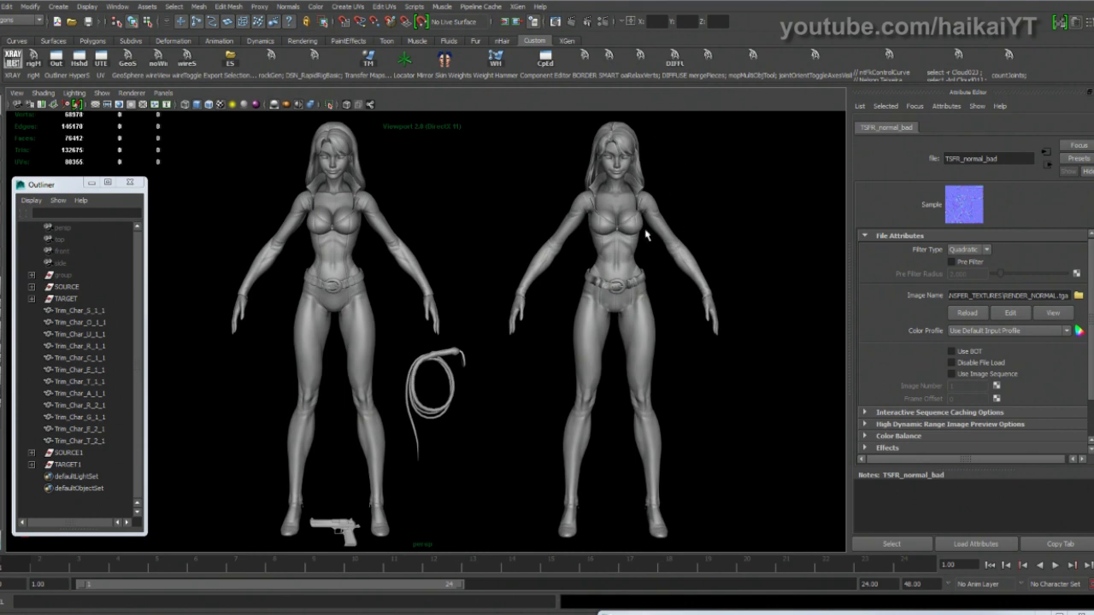
Step: Inspect the target character's head, collar and chest up close with the RENDER_NORMAL.tga map applied
drag(616, 219, 574, 263)
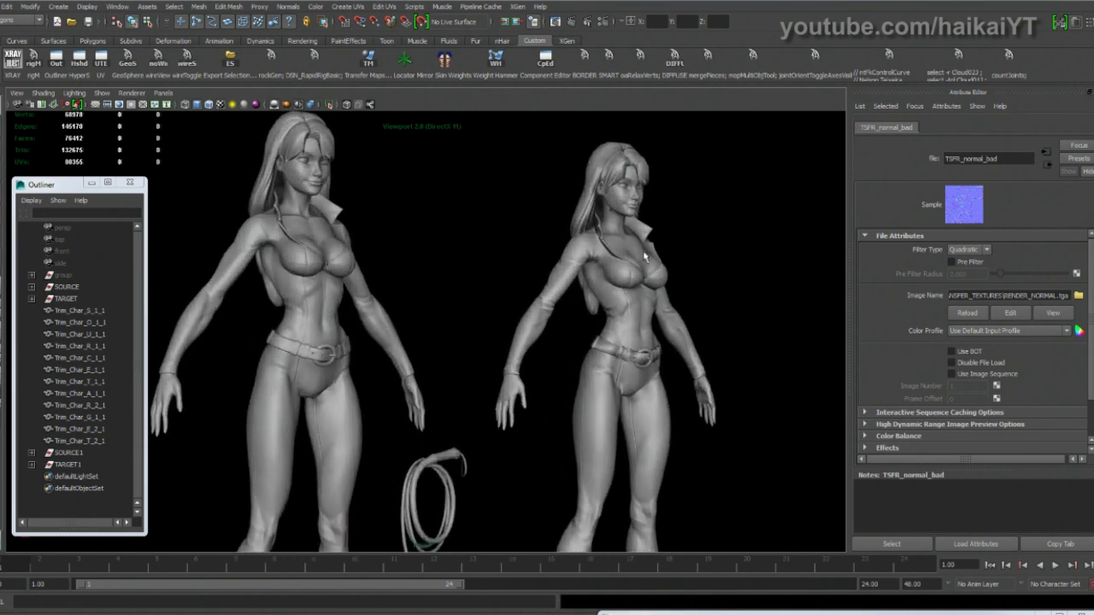
scroll(574, 262, up, 6)
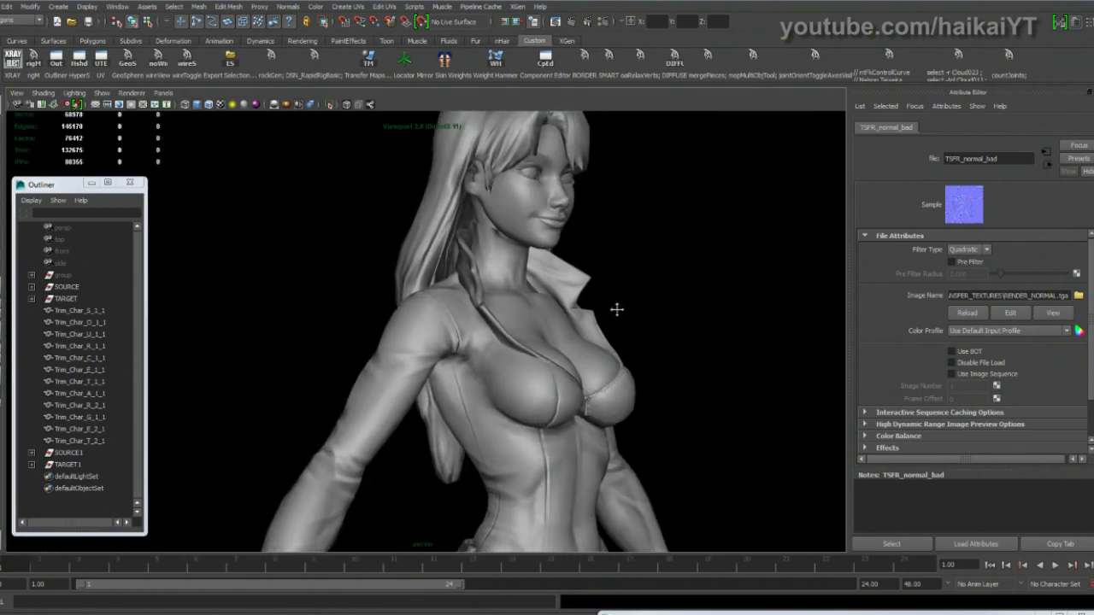
drag(602, 324, 650, 347)
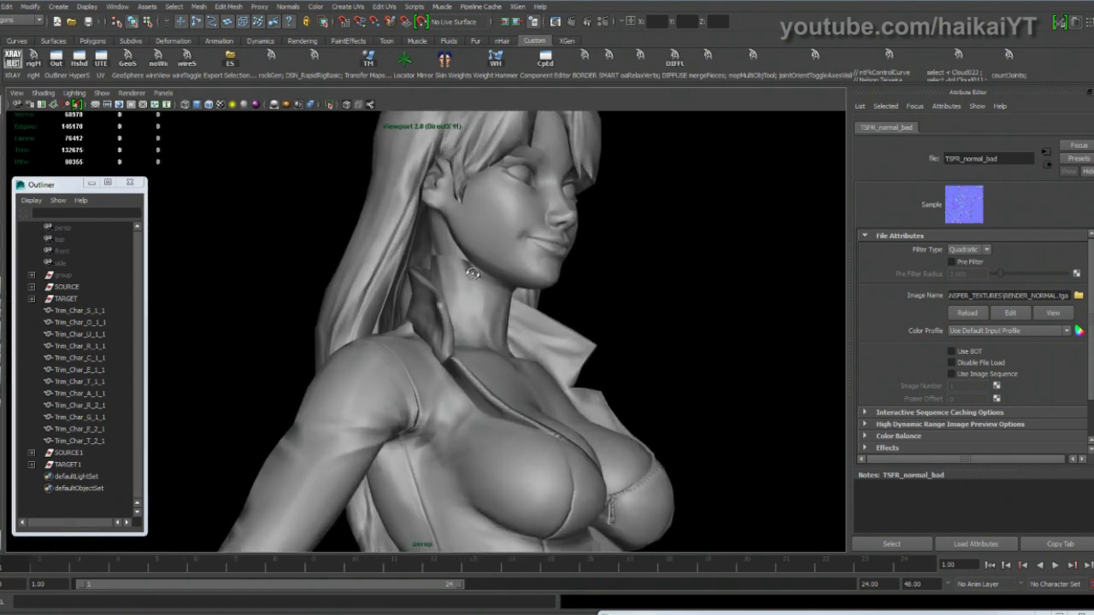
drag(473, 273, 436, 263)
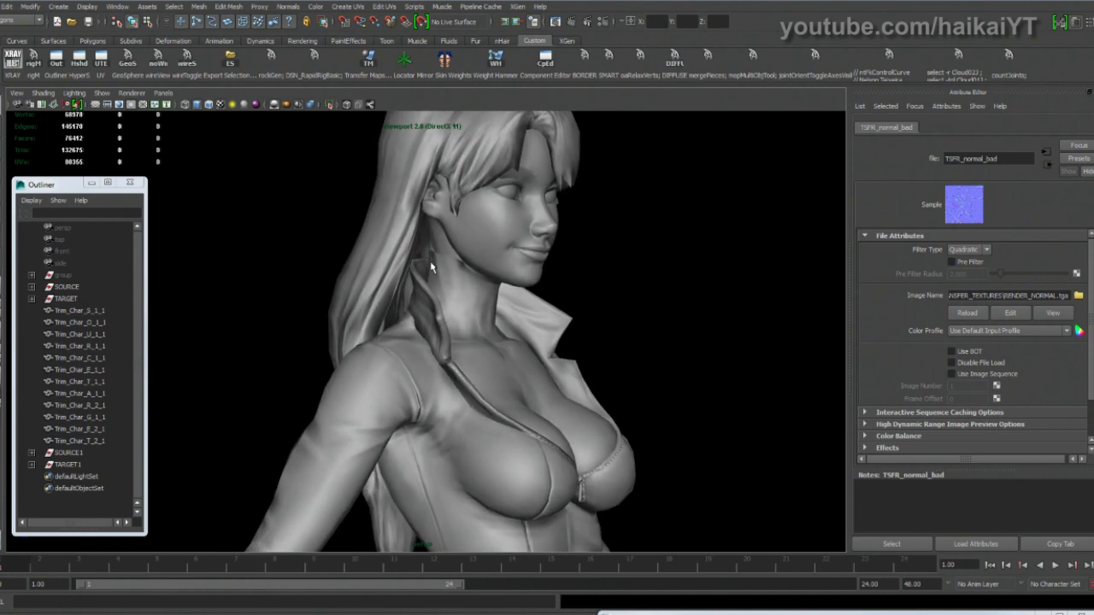
Step: Load TARGET_normal.psd from the PSD folder as the image of the TSFR_normal_bad file texture
click(1079, 297)
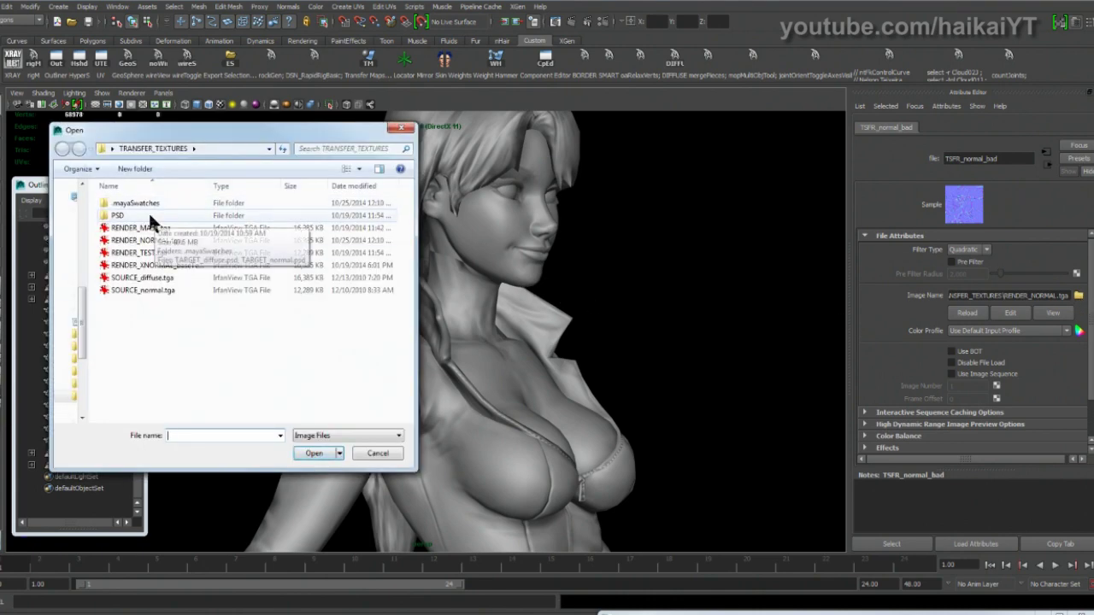
double_click(150, 217)
double_click(166, 229)
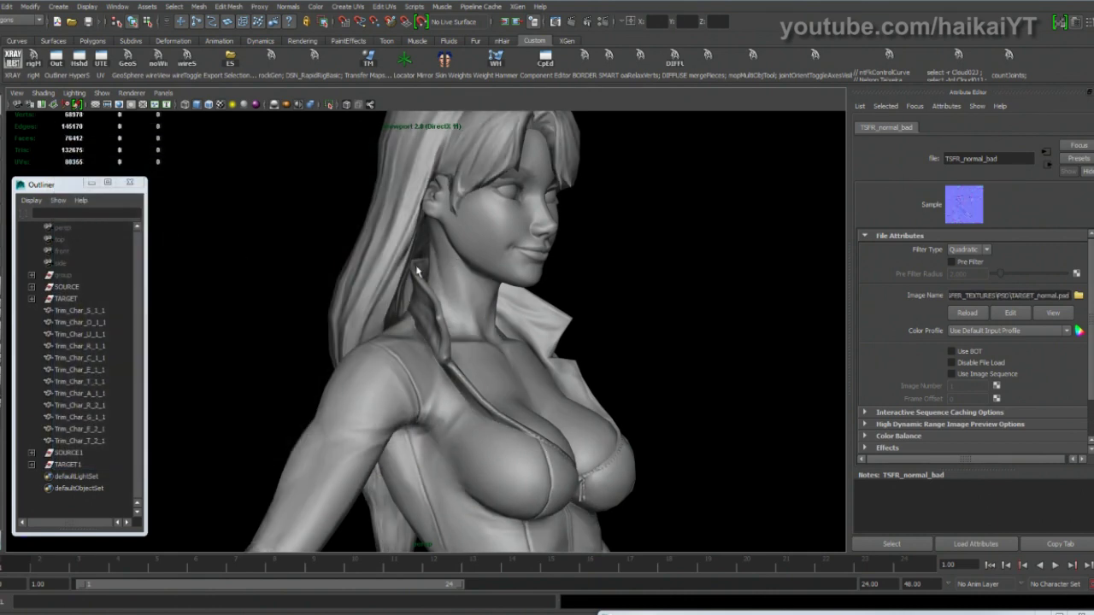
Step: Examine the target character's body from the front with the TARGET_normal.psd map applied
scroll(491, 315, down, 5)
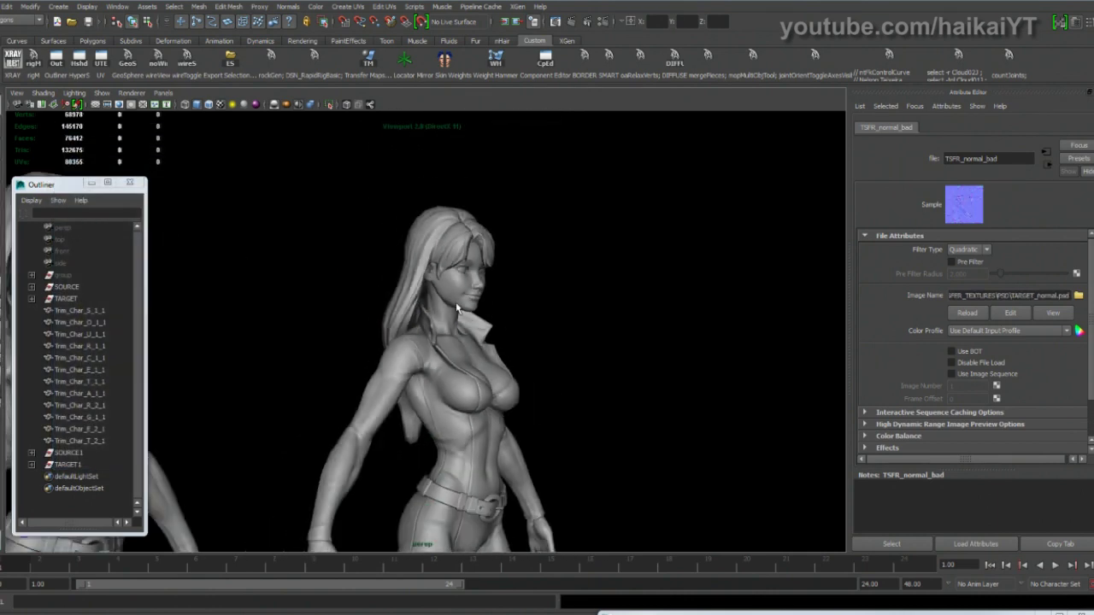
drag(492, 315, 498, 248)
drag(585, 356, 496, 365)
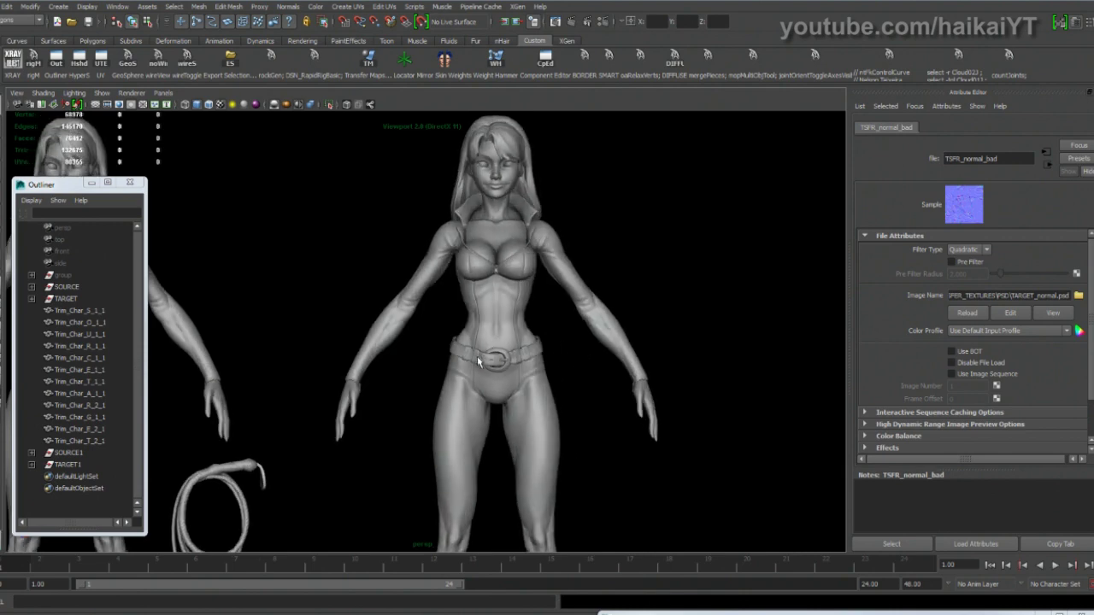
drag(600, 330, 516, 274)
scroll(499, 290, up, 2)
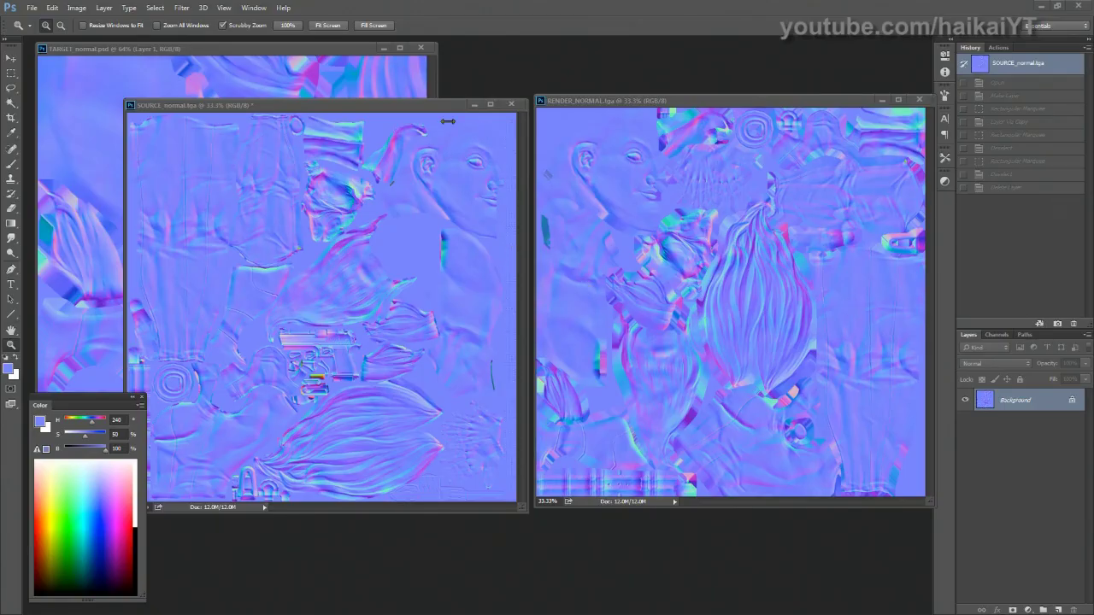
Step: Switch to Photoshop, bring SOURCE_normal.tga forward and show it alone in the full-screen view
drag(419, 103, 630, 115)
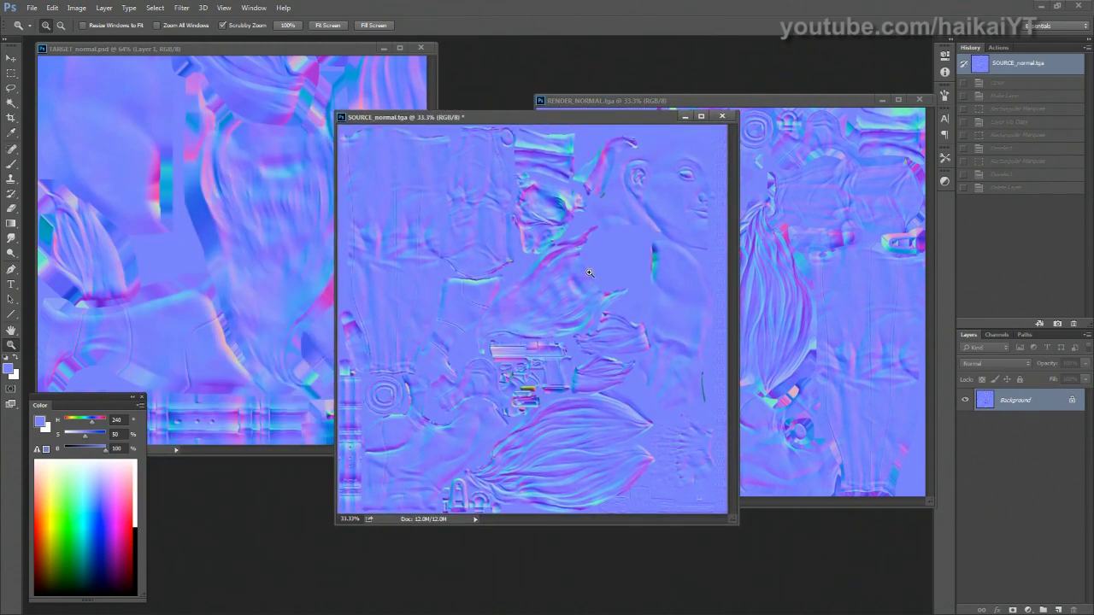
key(f)
drag(588, 282, 590, 282)
drag(531, 345, 537, 342)
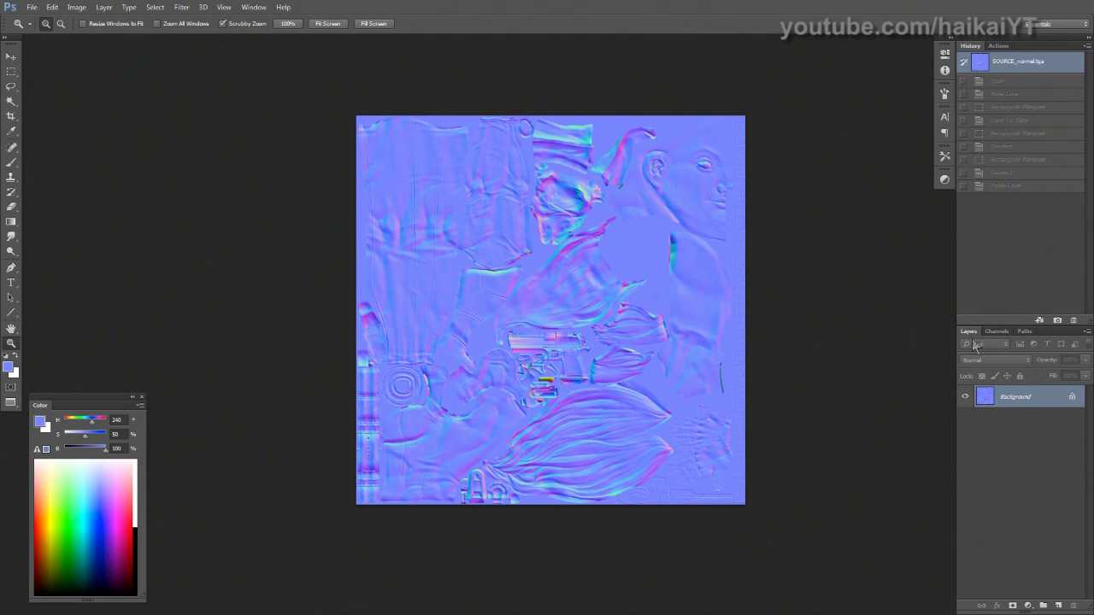
Step: Isolate the Red channel of SOURCE_normal.tga and examine its vertical seams and fold details up close
click(996, 331)
click(981, 369)
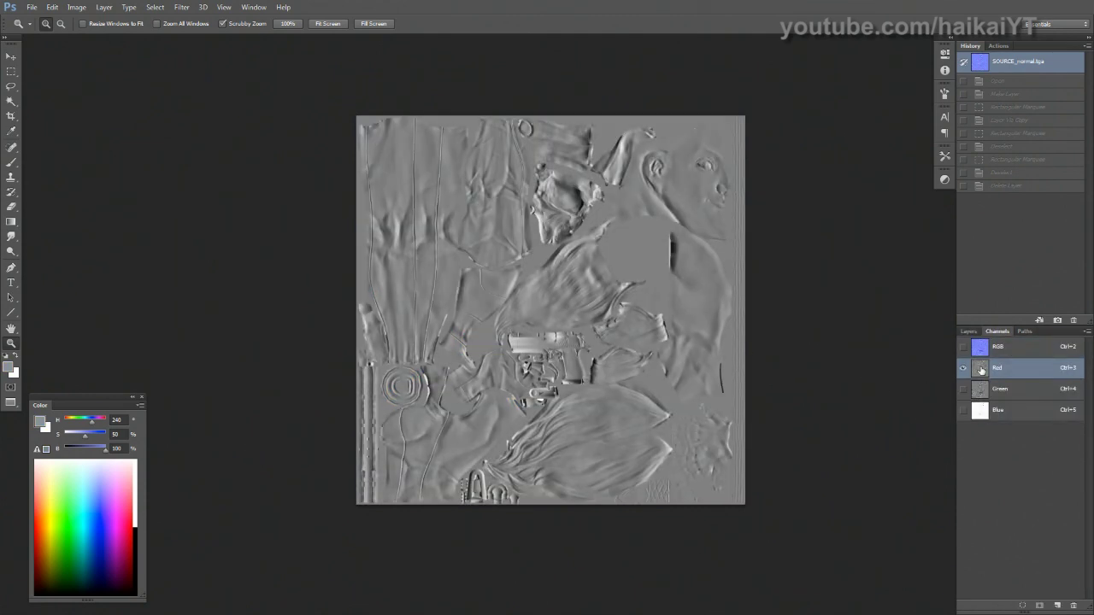
click(651, 338)
mouse_move(650, 338)
mouse_down()
mouse_move(675, 368)
mouse_move(667, 340)
mouse_up()
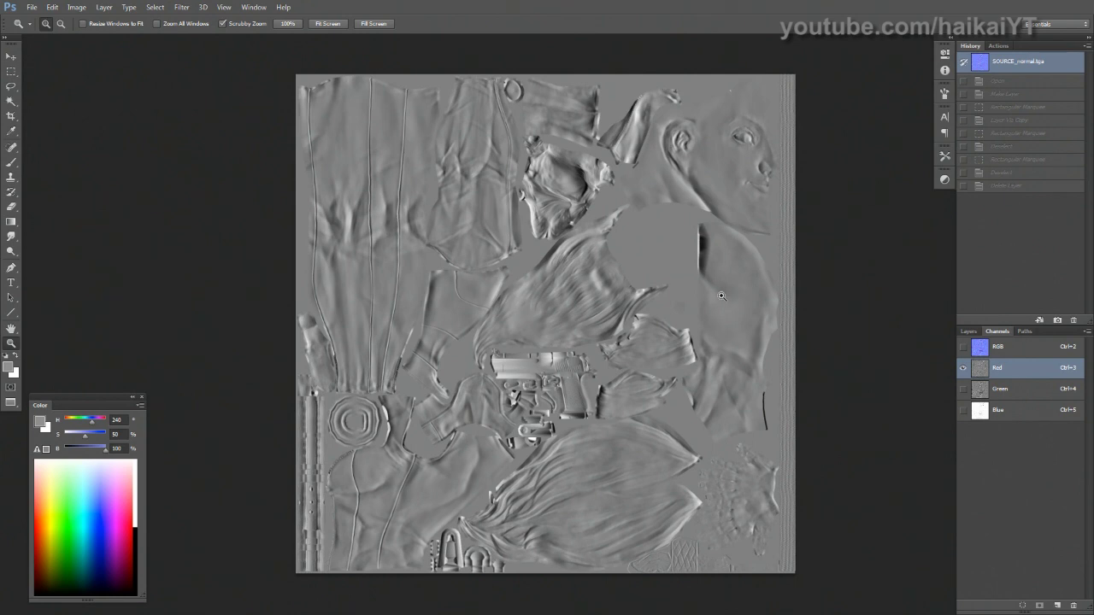
drag(366, 241, 360, 237)
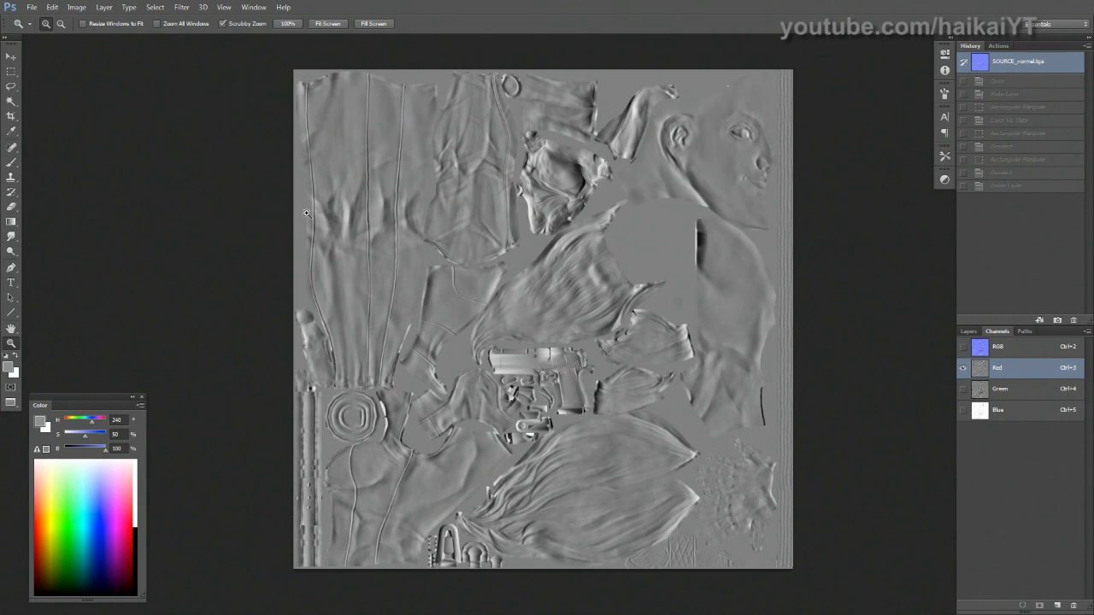
drag(474, 274, 464, 276)
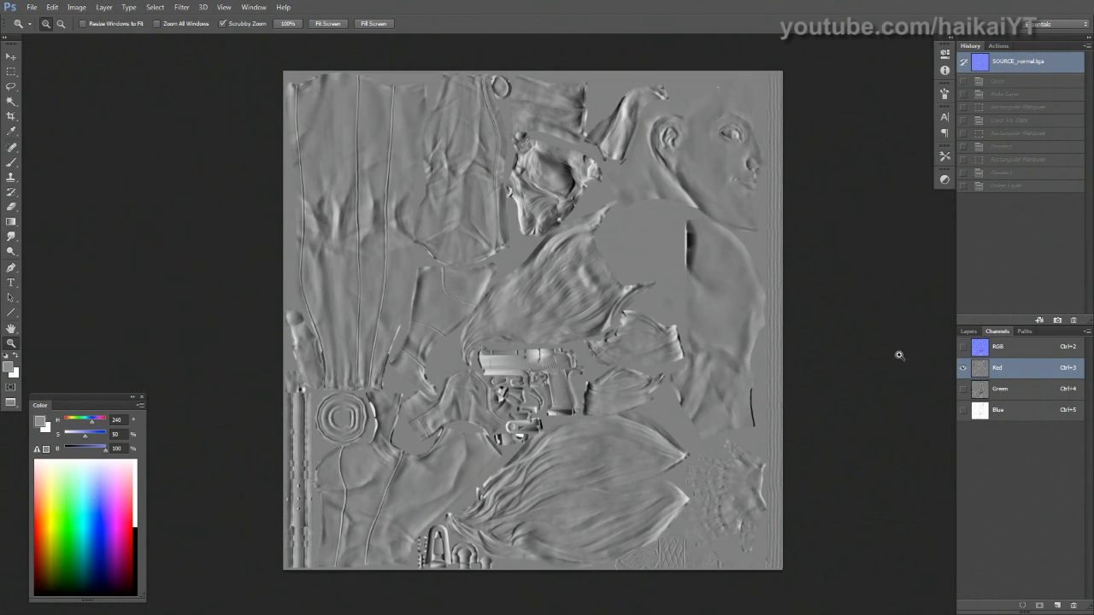
Step: Isolate the Green channel and examine the horizontal folds, hair and belt strip across the source map
click(985, 391)
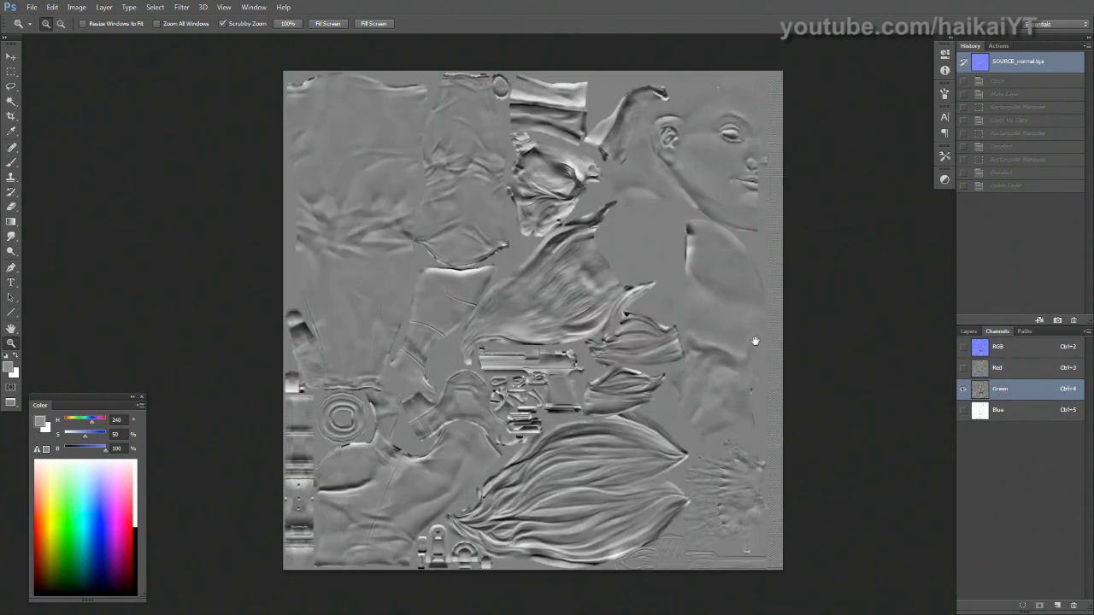
drag(752, 339, 765, 342)
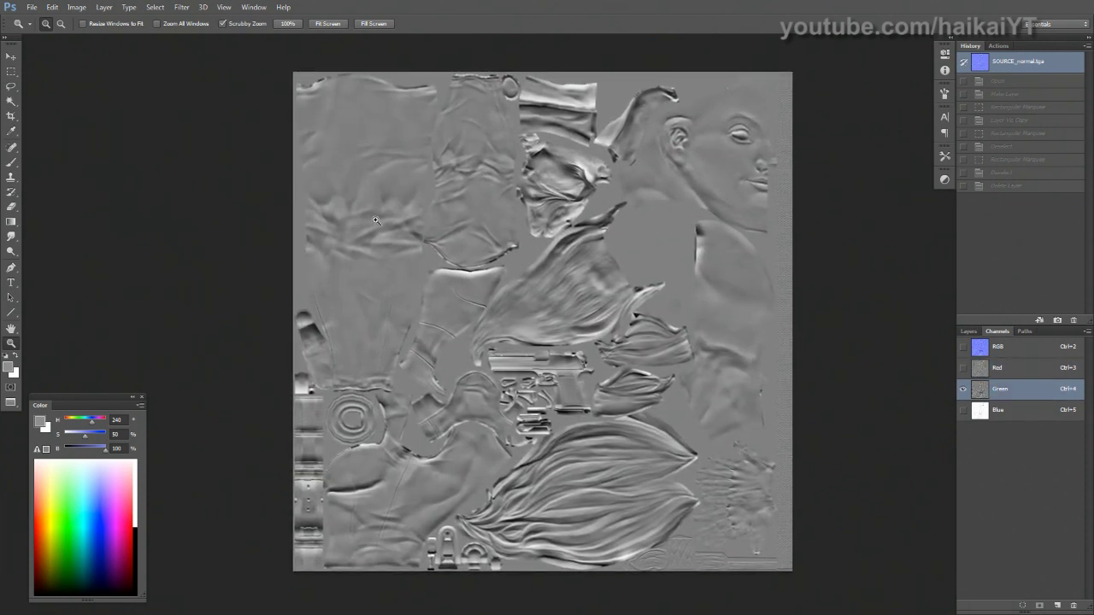
drag(322, 241, 328, 232)
drag(386, 263, 418, 253)
drag(396, 384, 389, 366)
drag(365, 421, 367, 426)
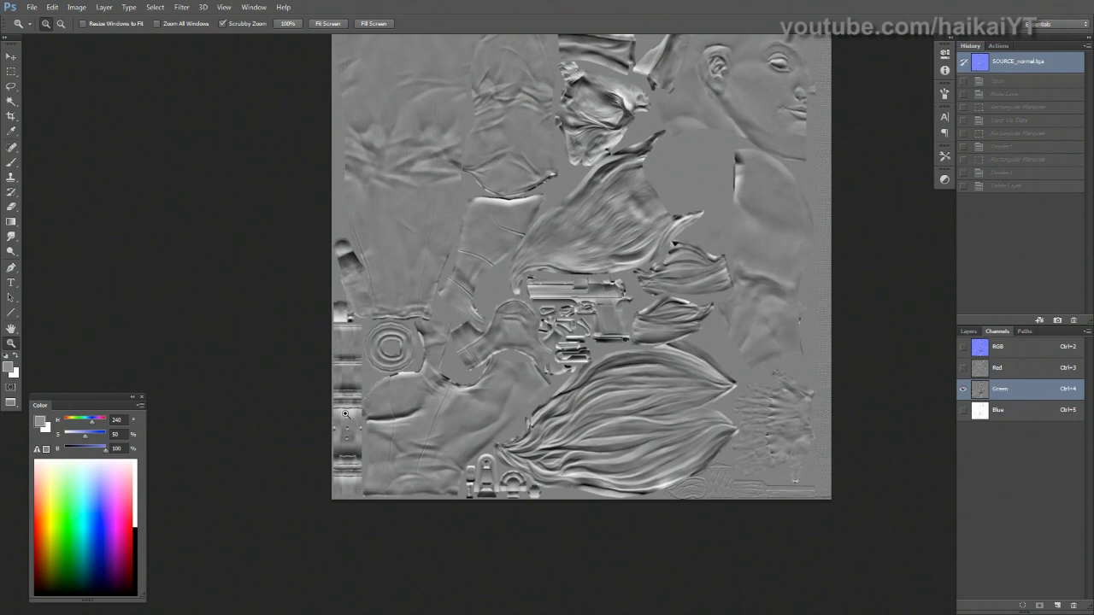
drag(341, 481, 307, 476)
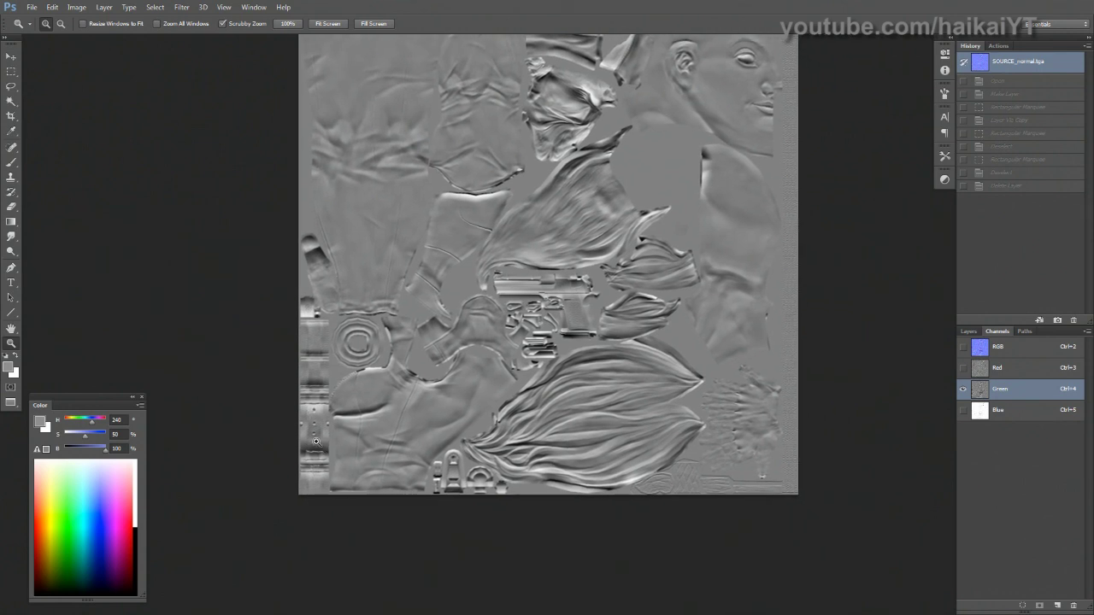
drag(553, 358, 530, 441)
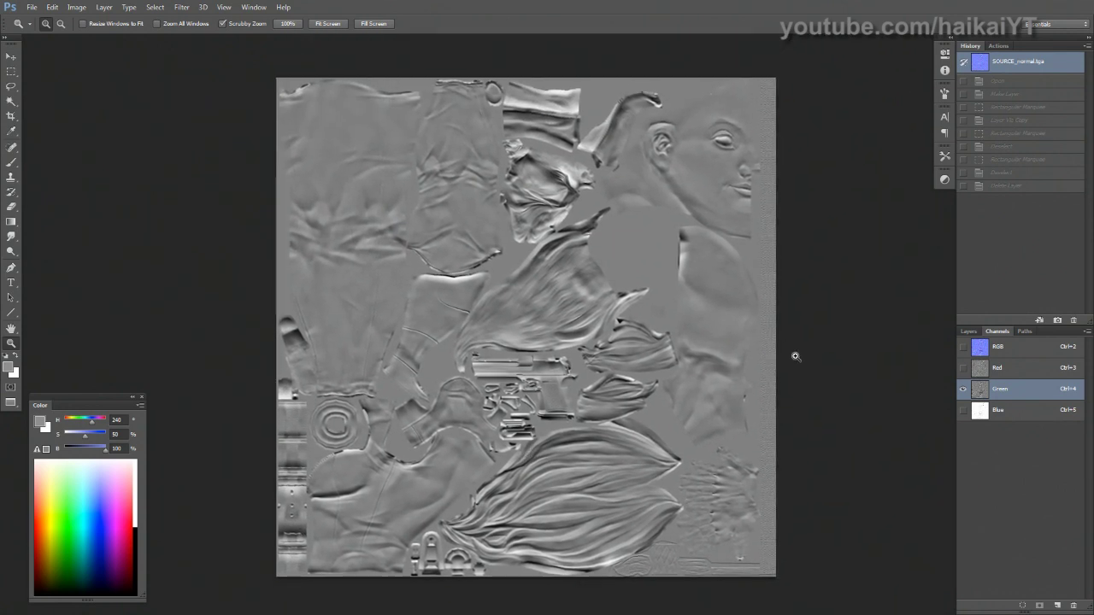
Step: Compare the Red and Green channels of the source map again and view the Blue channel alone
click(991, 368)
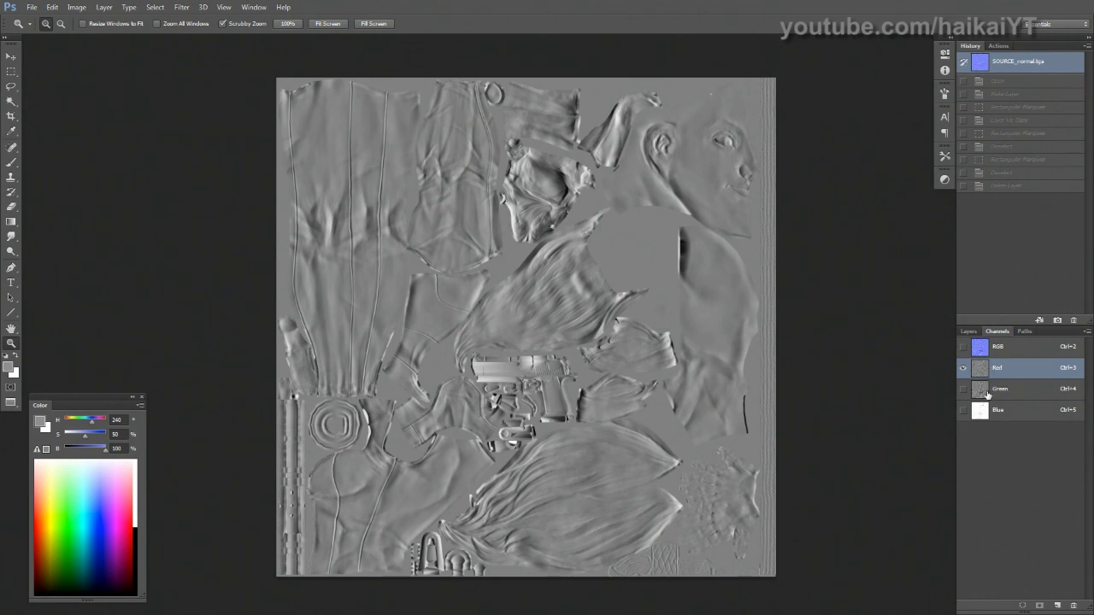
click(987, 392)
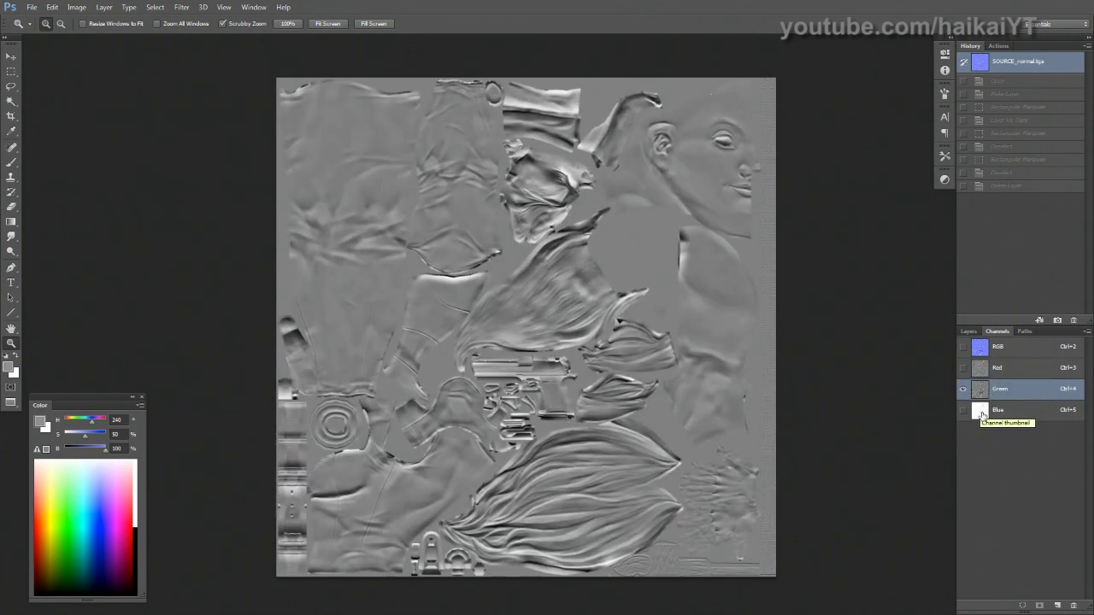
click(982, 413)
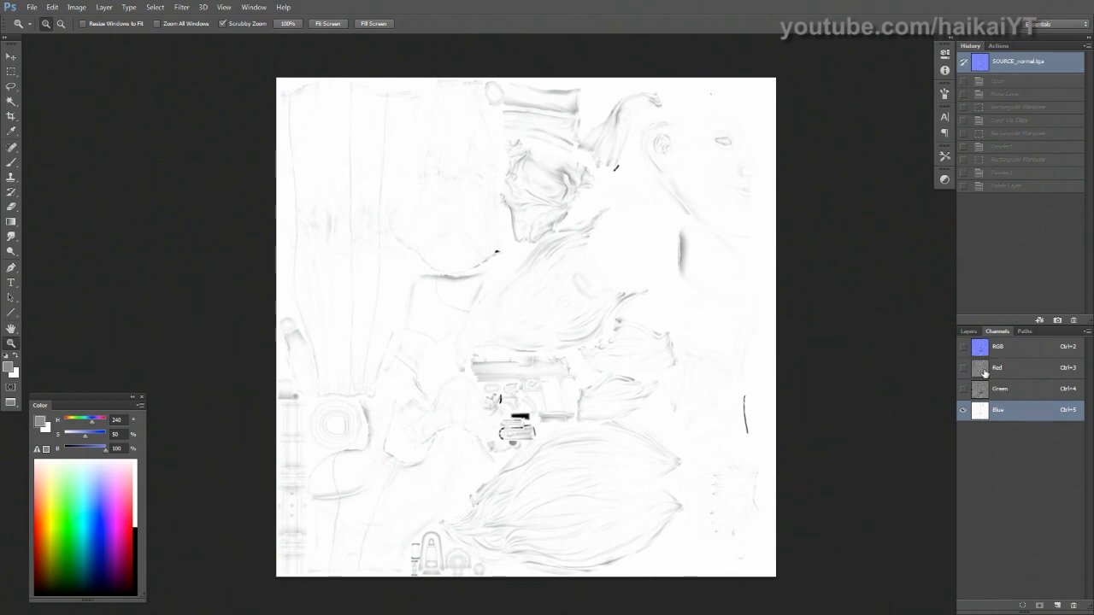
Step: View the Red and Green channels combined and compare them with the full RGB composite
click(984, 369)
click(963, 390)
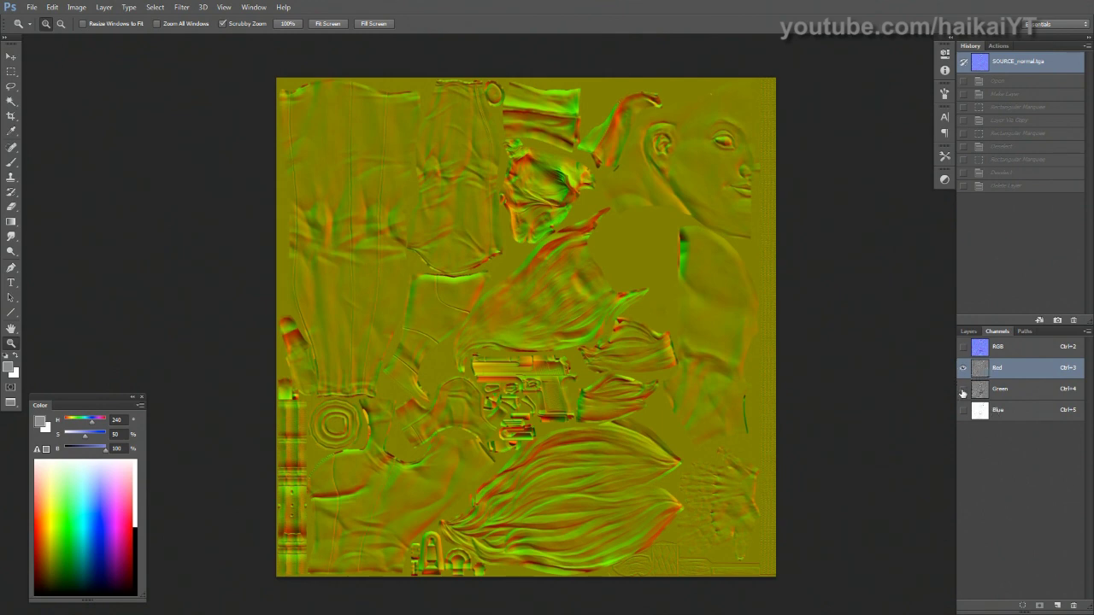
click(963, 388)
click(963, 346)
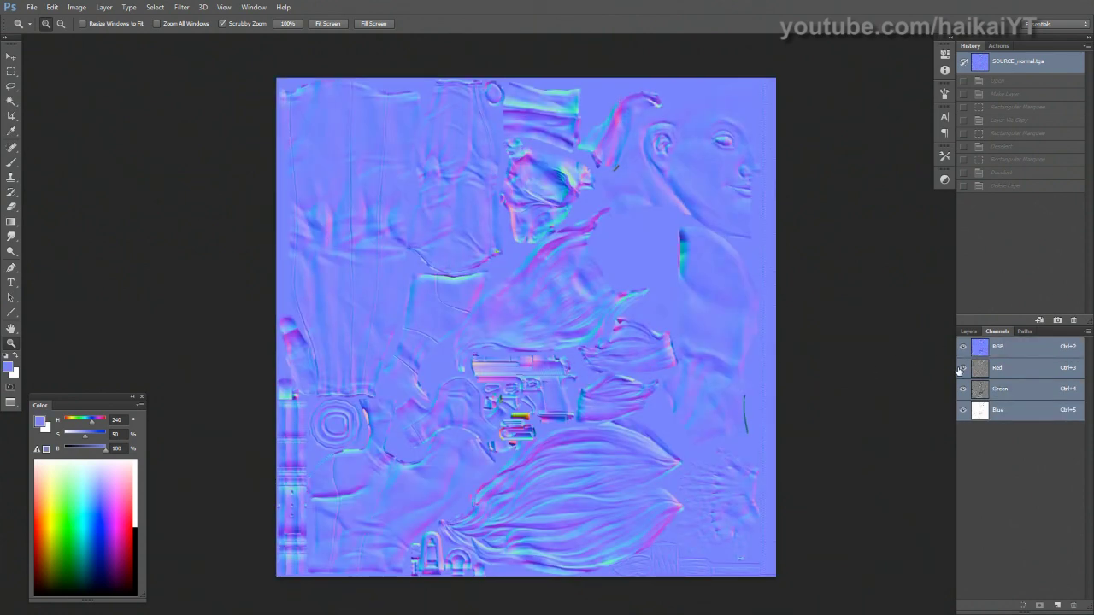
click(963, 410)
Step: Inspect the source map with Blue hidden and restore the display of all RGB channels
click(978, 369)
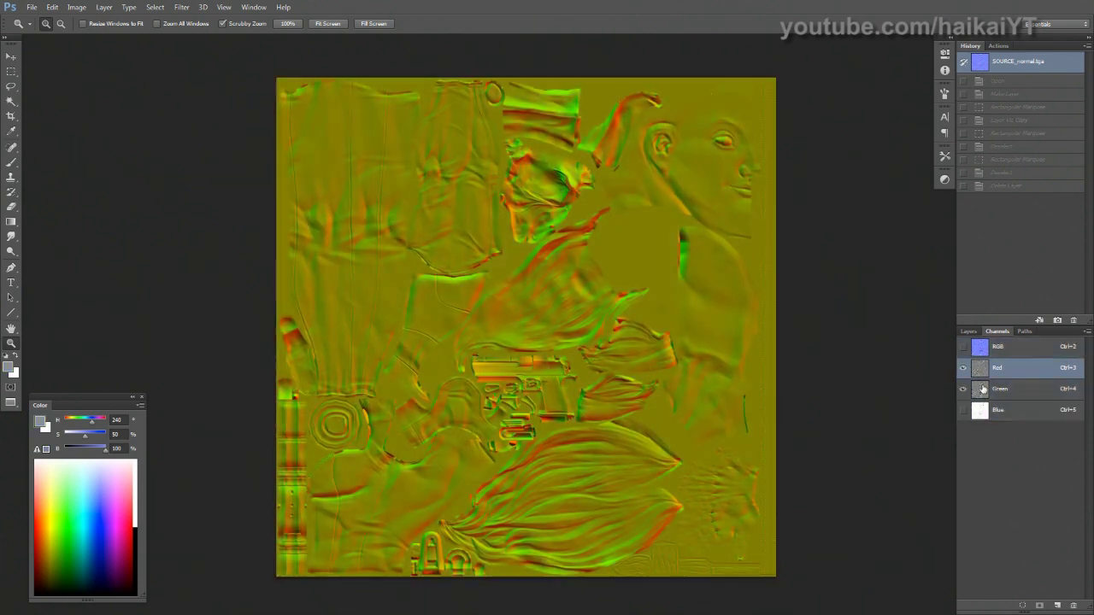
click(982, 387)
shift+click(984, 372)
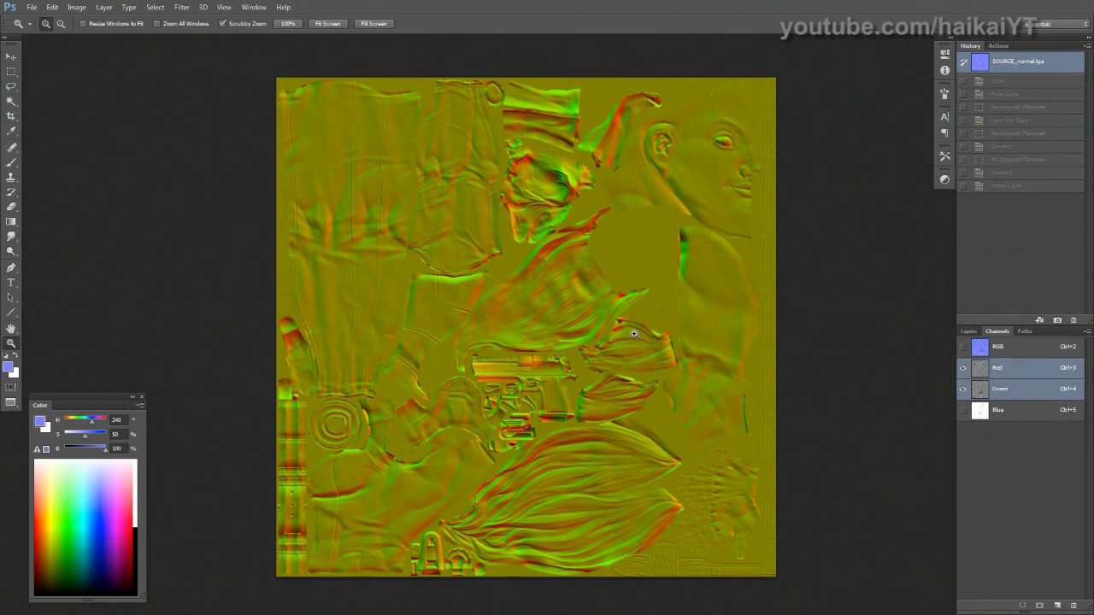
click(962, 347)
click(985, 351)
drag(603, 347, 614, 349)
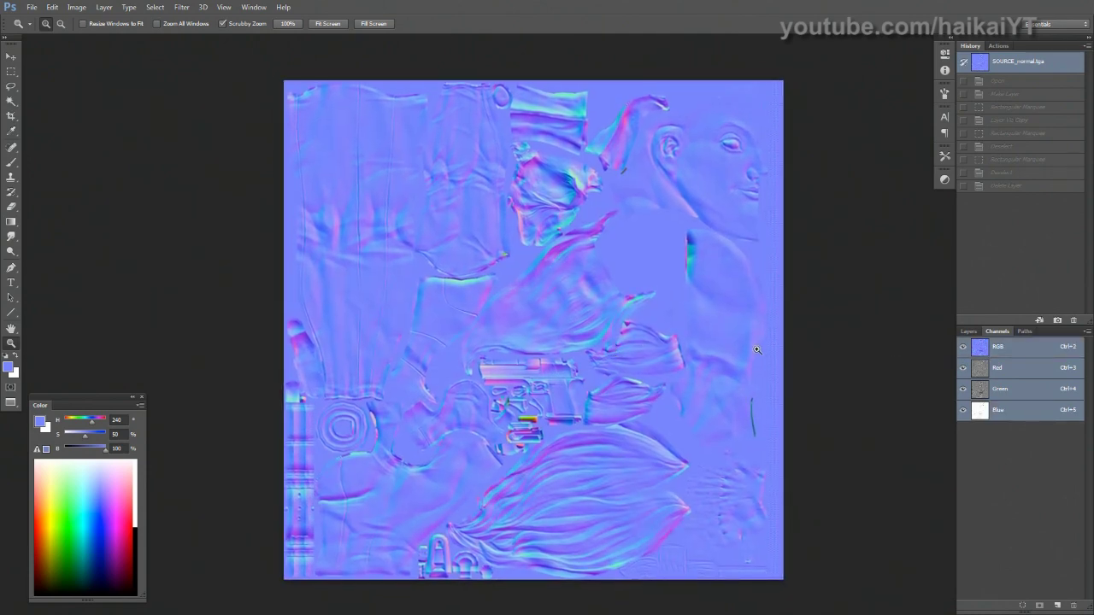
Step: Alternate repeatedly between the Red and Green channels to compare their lighting directions, and return to the RGB composite
click(984, 368)
click(980, 389)
click(980, 368)
click(981, 388)
click(980, 369)
click(981, 389)
click(979, 369)
click(981, 389)
click(979, 368)
click(978, 348)
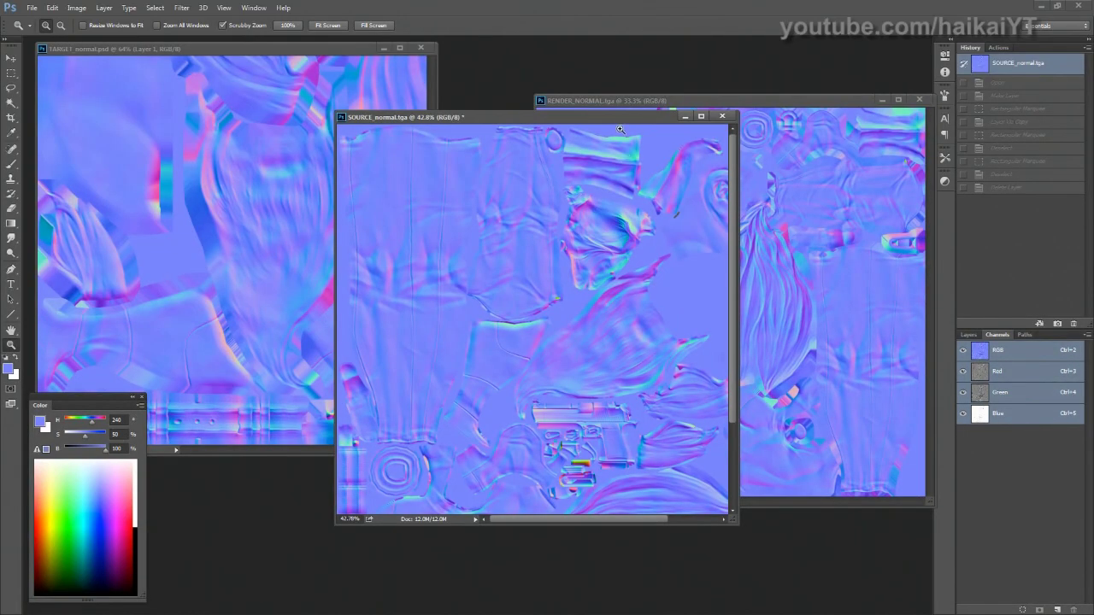
Step: Arrange the SOURCE_normal.tga and RENDER_NORMAL.tga windows side by side with the source map's belt strip in view
drag(602, 108, 308, 53)
drag(671, 100, 585, 148)
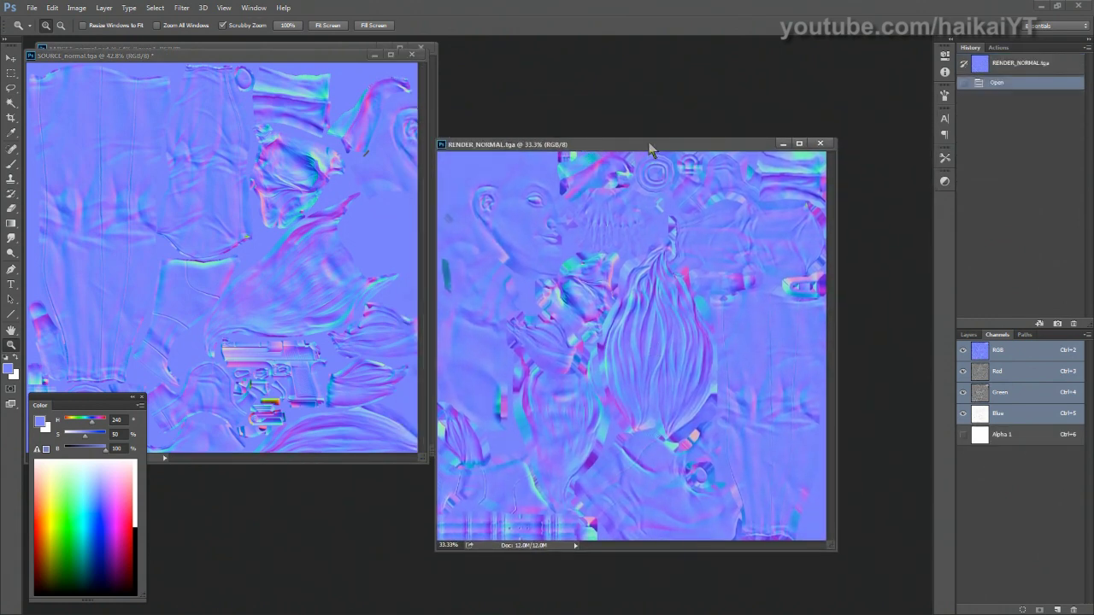
drag(650, 141, 671, 117)
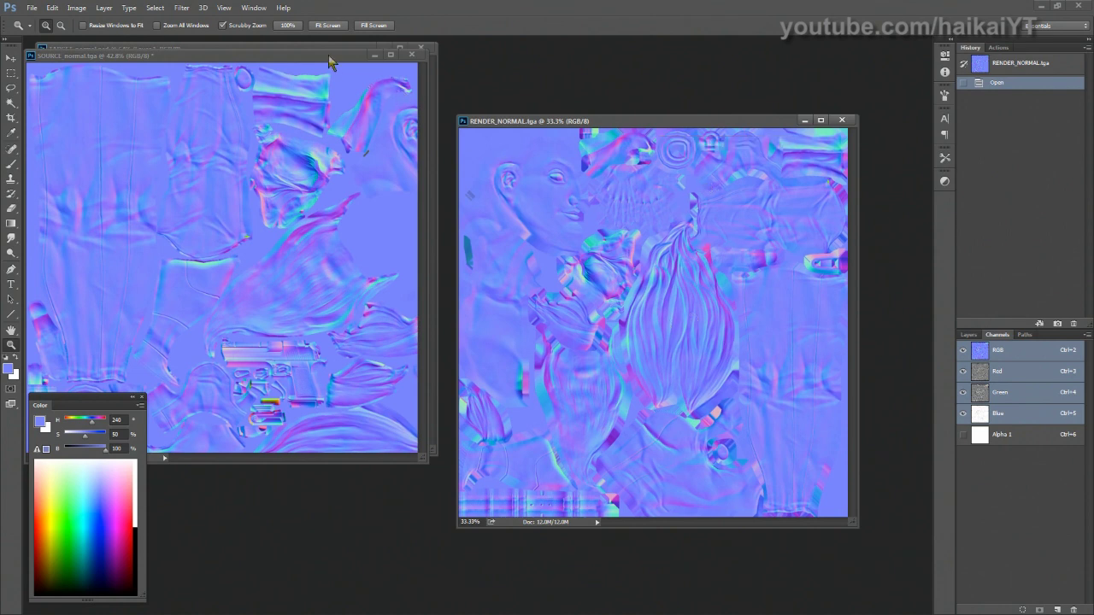
drag(328, 55, 490, 110)
scroll(424, 264, down, 3)
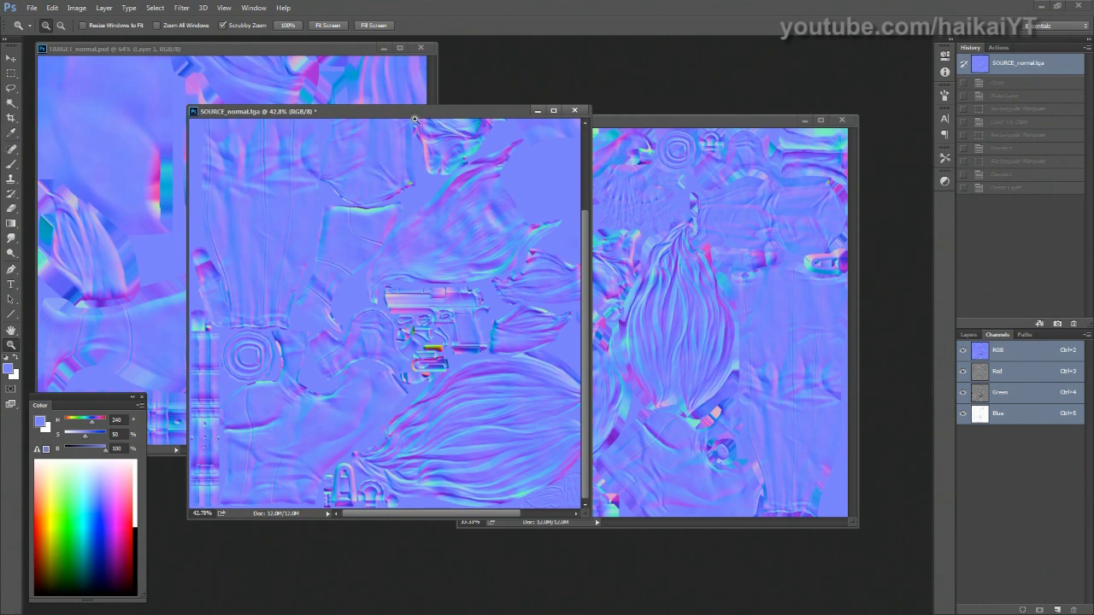
drag(503, 112, 460, 112)
drag(616, 121, 665, 104)
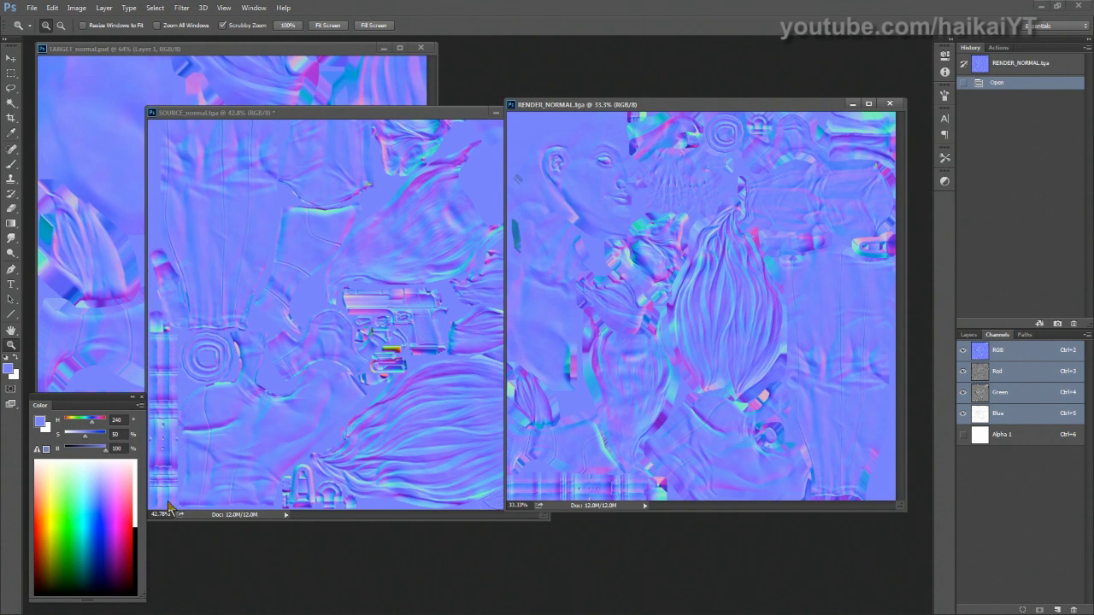
Step: Outline the vertical belt strip in SOURCE_normal.tga with a rectangular marquee and compare it with the strip in RENDER_NORMAL.tga
click(189, 344)
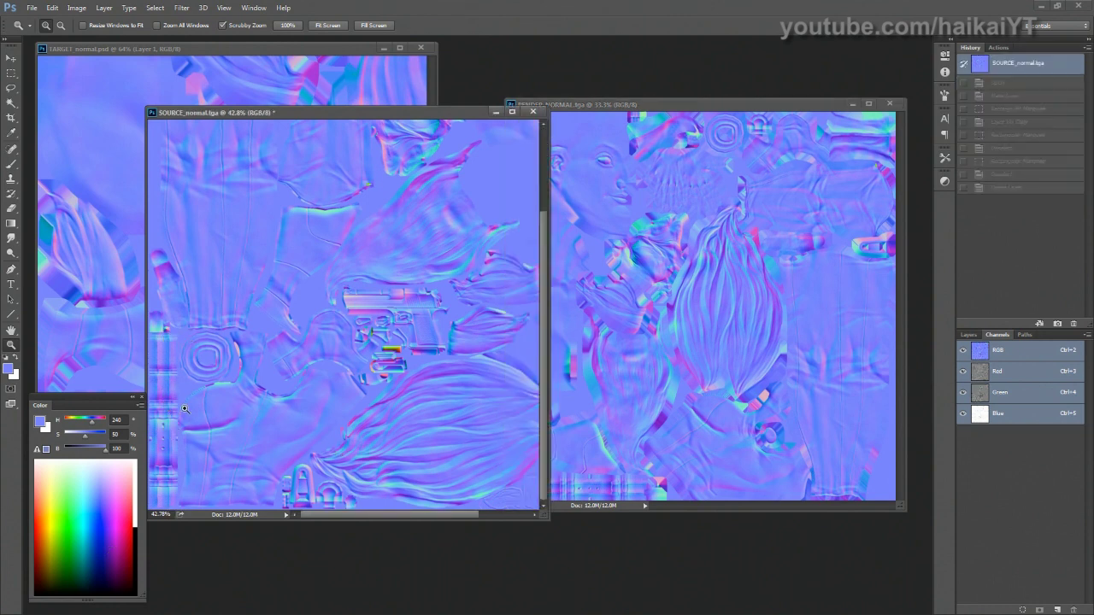
key(m)
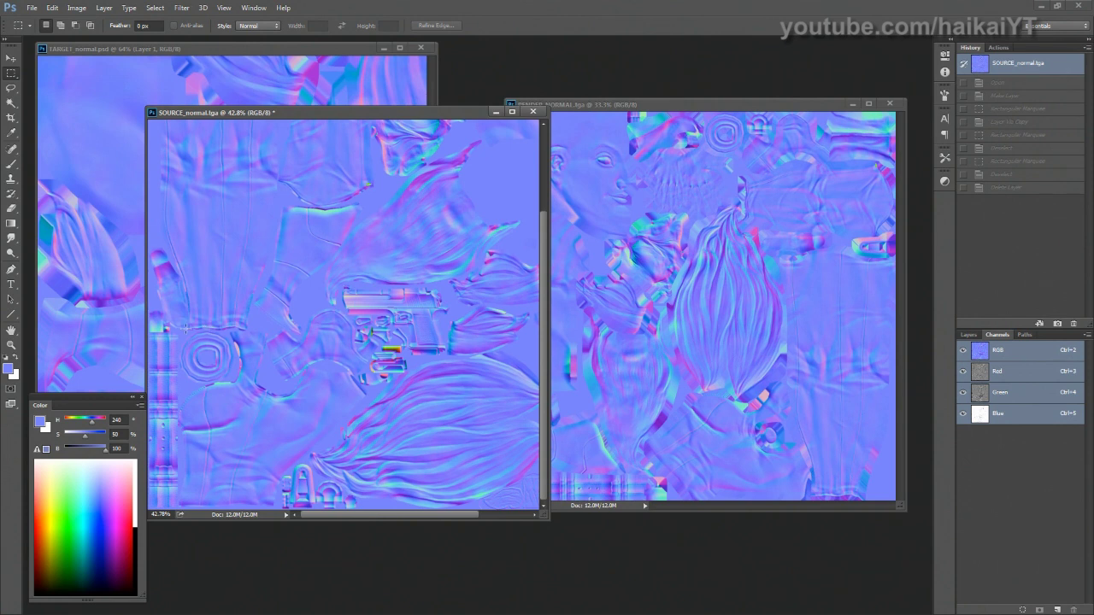
drag(183, 331, 133, 547)
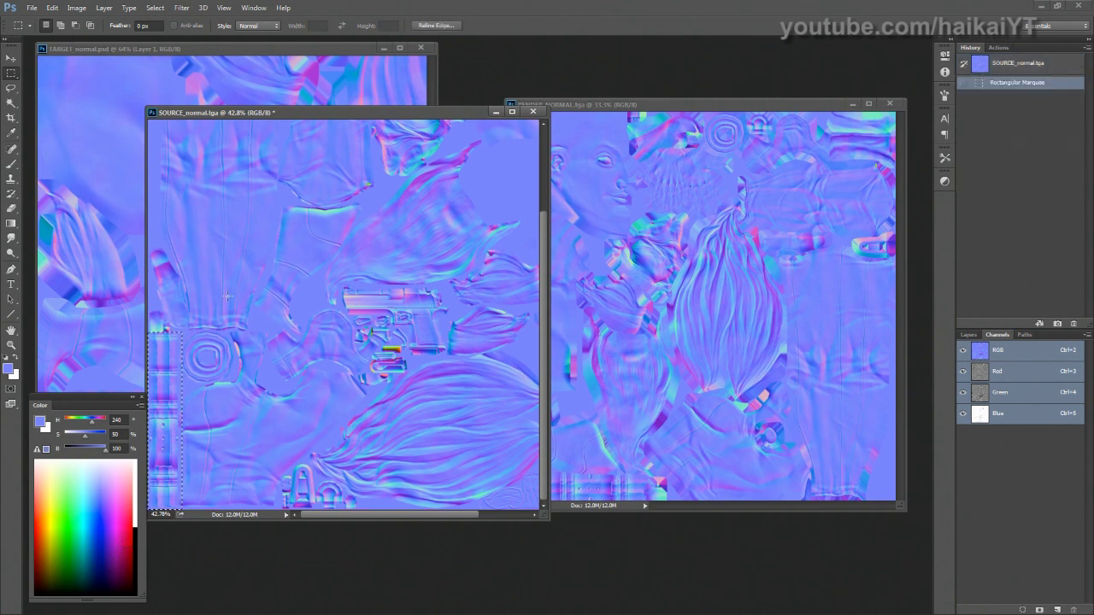
click(554, 485)
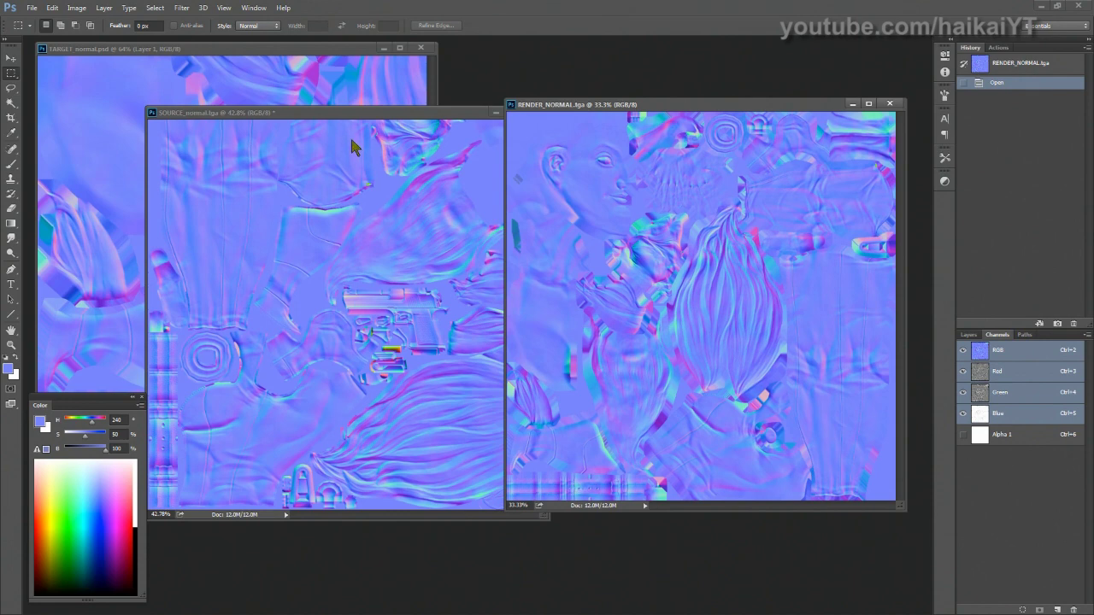
Step: Bring TARGET_normal.psd forward, inspect its horizontal belt strip up close, and set its window aside showing the whole map
drag(329, 111, 654, 108)
drag(261, 54, 535, 140)
scroll(457, 241, down, 3)
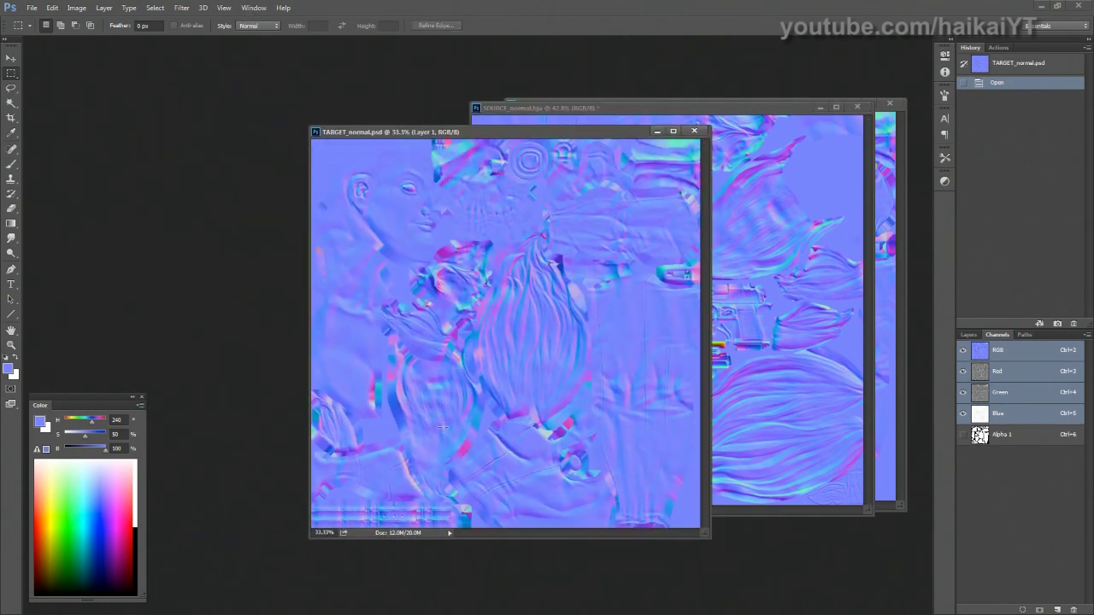
key(z)
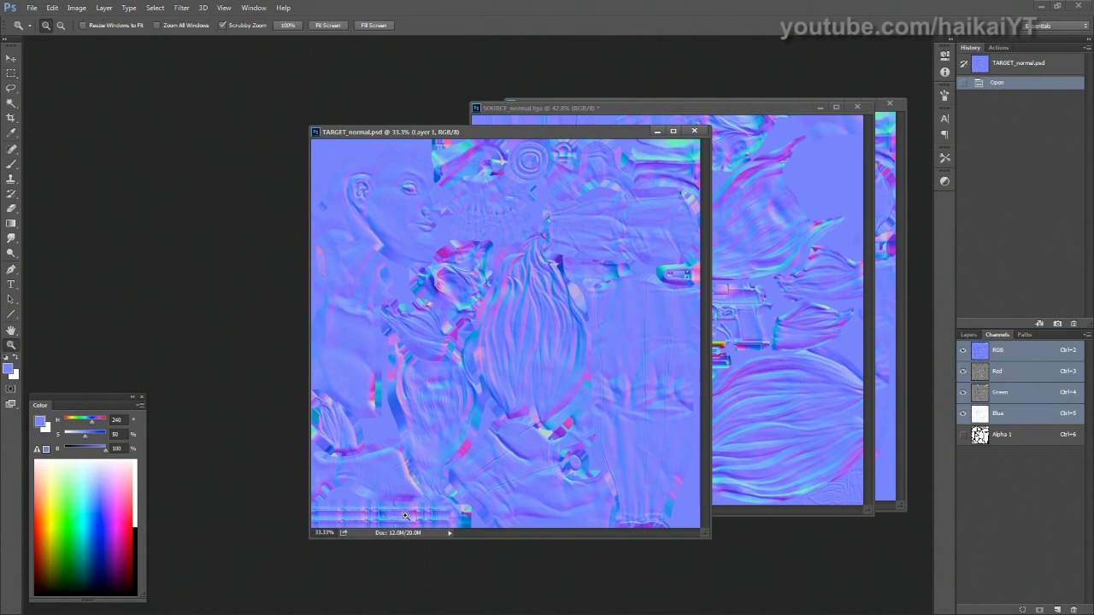
click(385, 514)
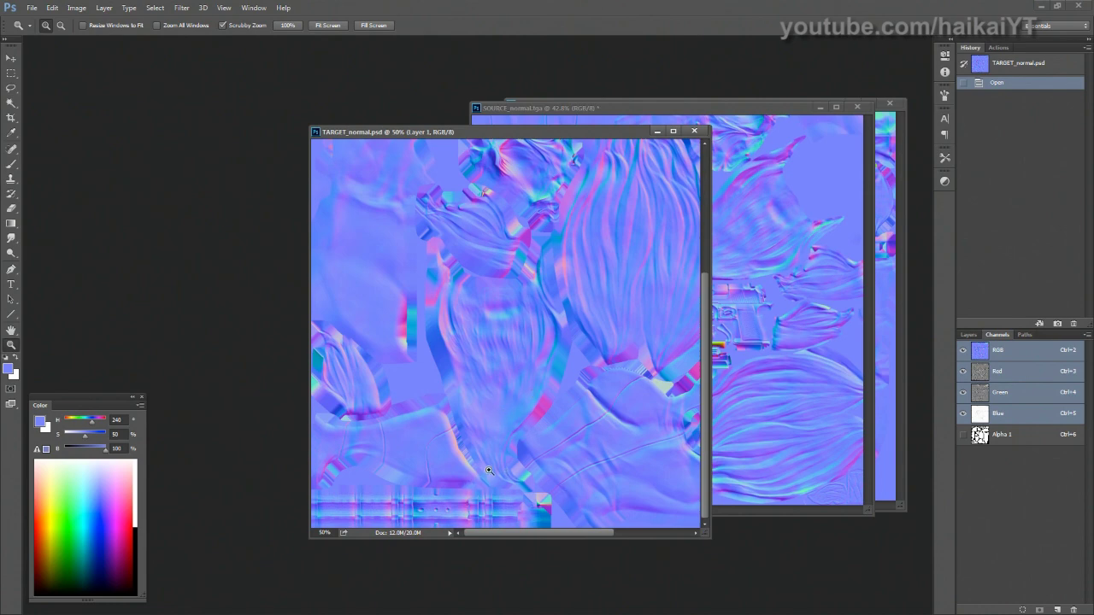
drag(528, 430, 513, 405)
drag(560, 130, 314, 74)
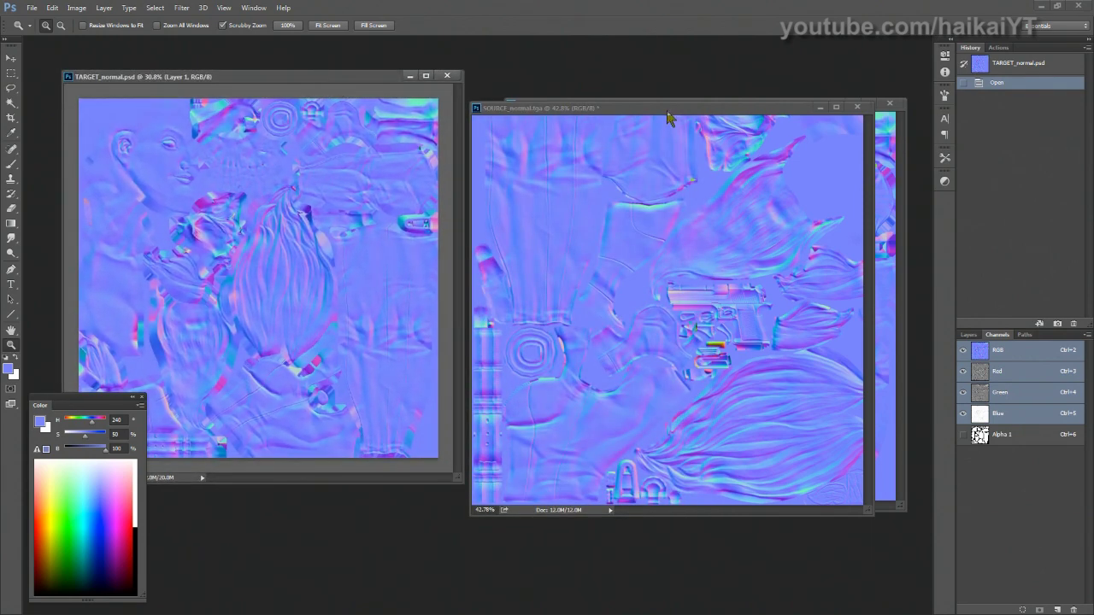
Step: Bring SOURCE_normal.tga beside RENDER_NORMAL.tga, clear the belt strip selection and compare the two maps
drag(670, 108, 421, 129)
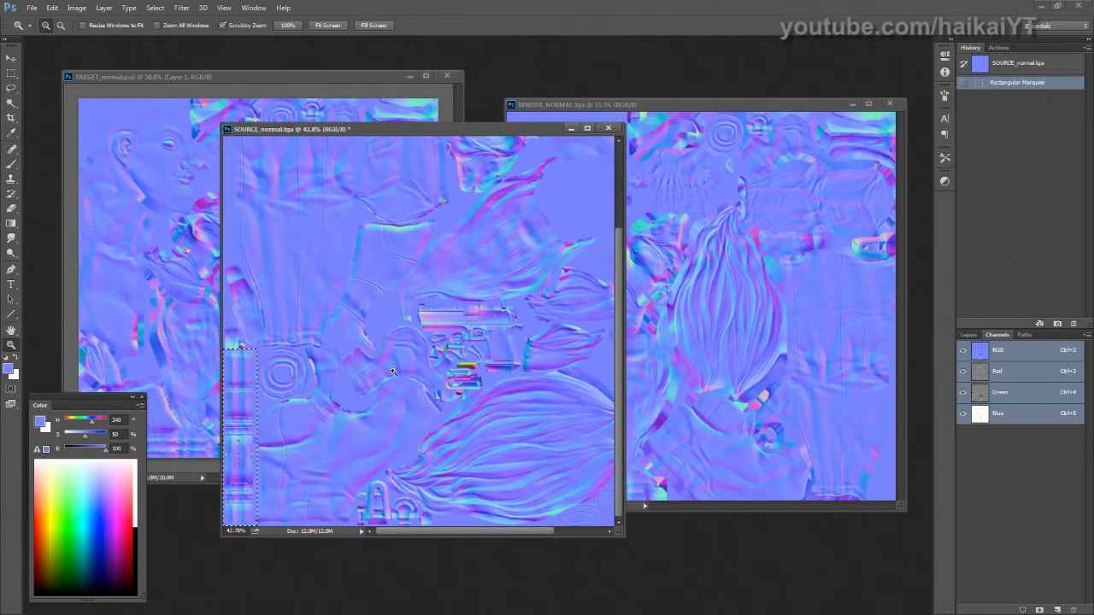
key(ctrl+d)
drag(470, 129, 442, 142)
click(696, 383)
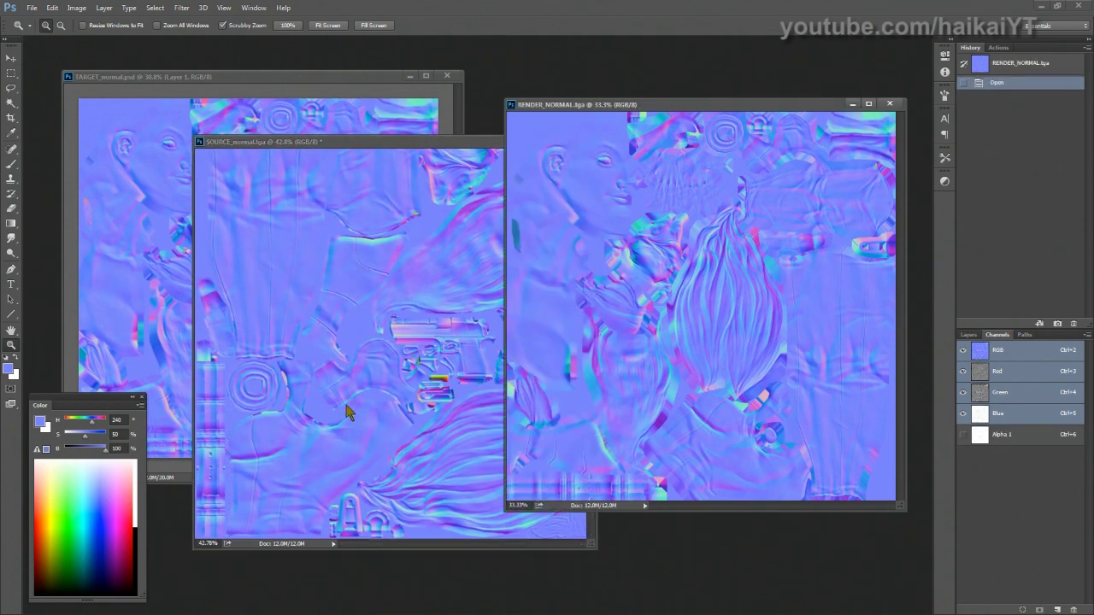
click(346, 412)
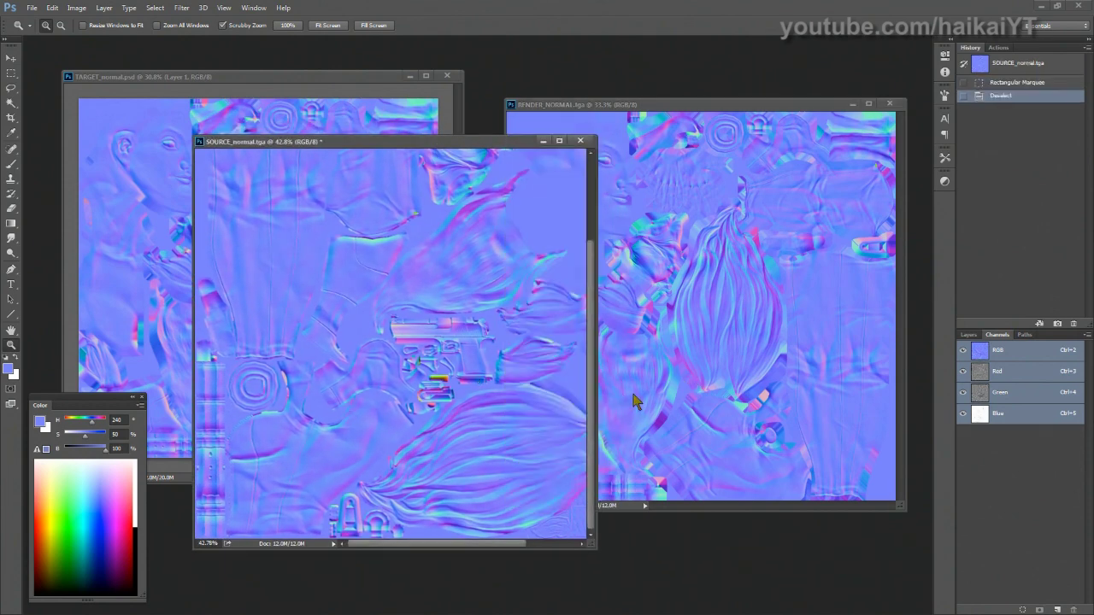
click(626, 400)
click(475, 399)
Step: Examine the belt strip isolated on its own layer over the flat normal-blue background
mouse_move(480, 383)
mouse_down()
mouse_move(465, 477)
mouse_move(460, 385)
mouse_up()
drag(451, 314, 498, 264)
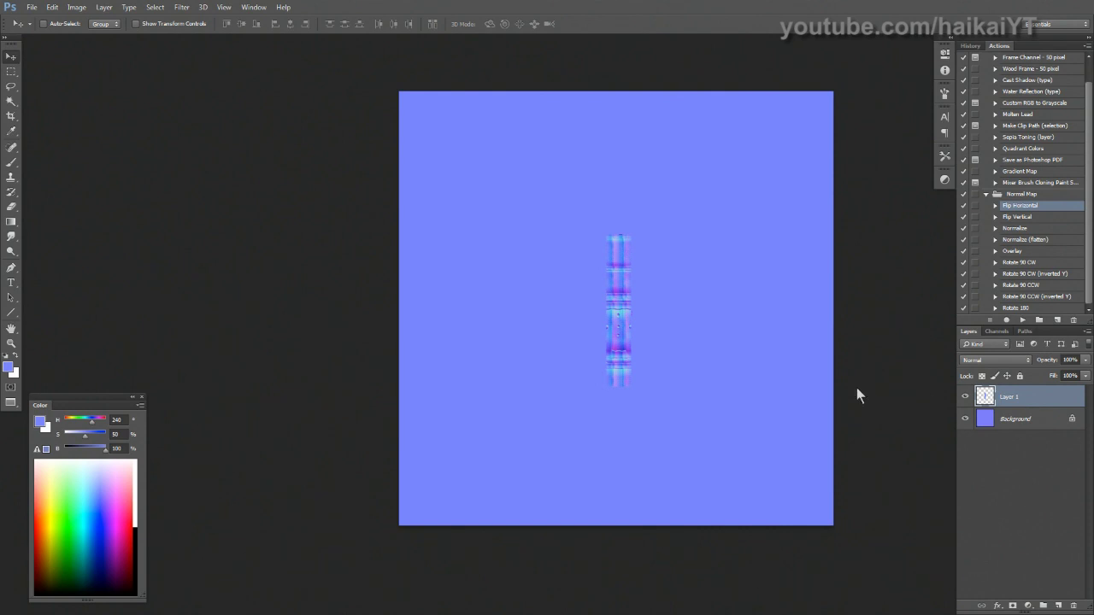
drag(667, 313, 669, 314)
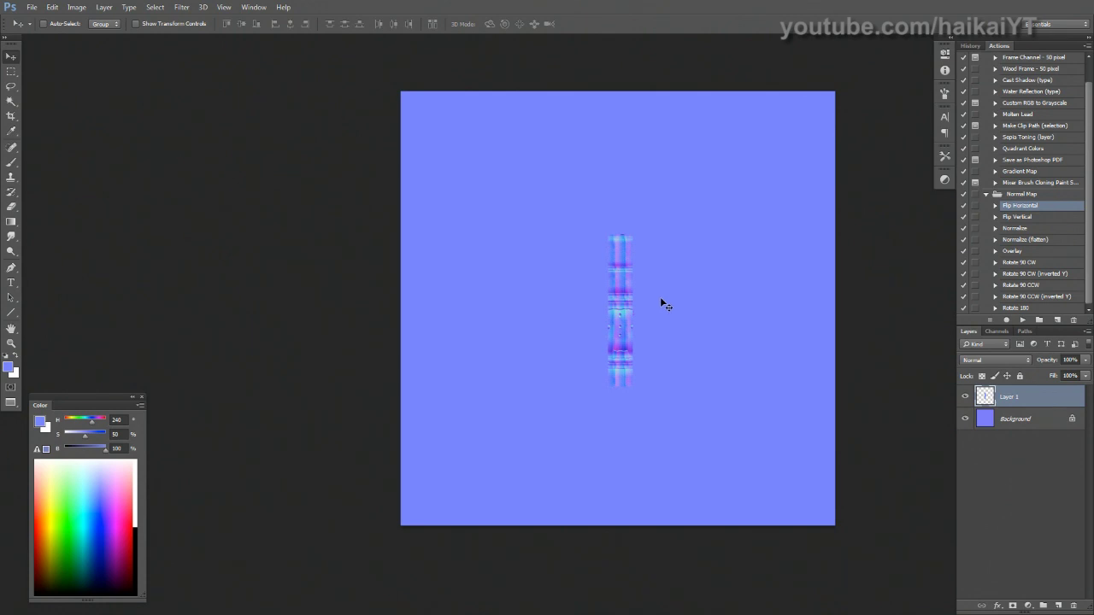
Step: Examine the belt strip's green and red channels individually at a closer zoom
drag(664, 321, 795, 322)
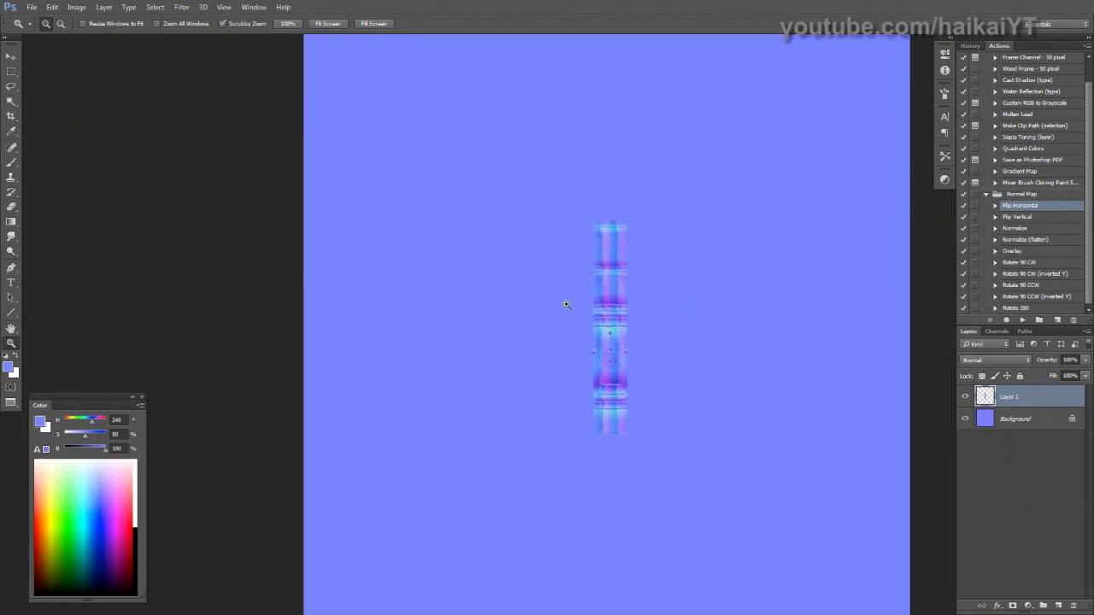
click(997, 331)
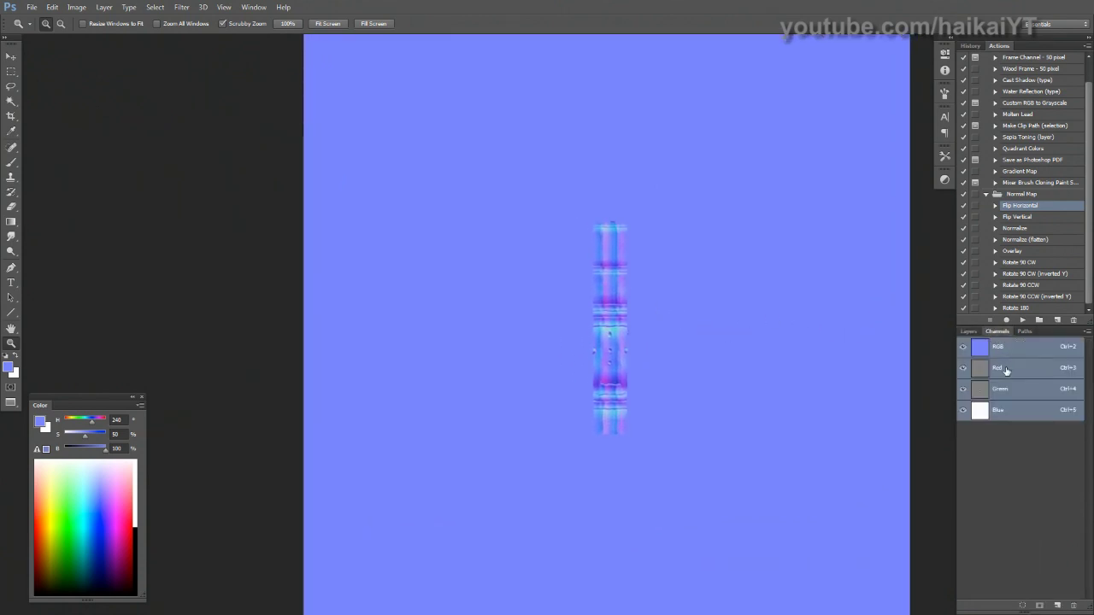
click(1005, 368)
click(993, 388)
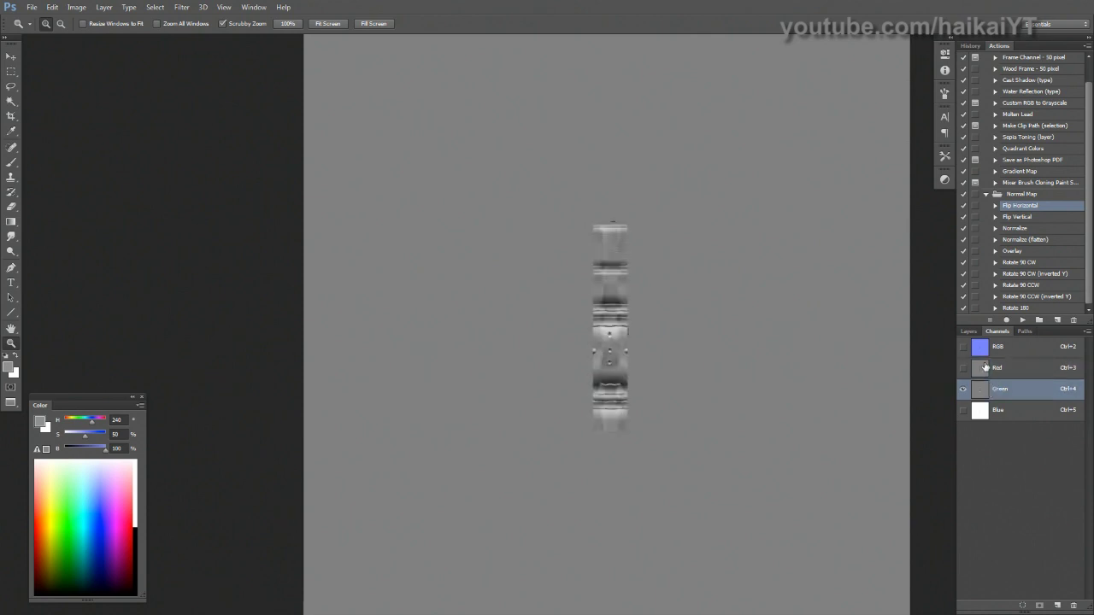
click(985, 366)
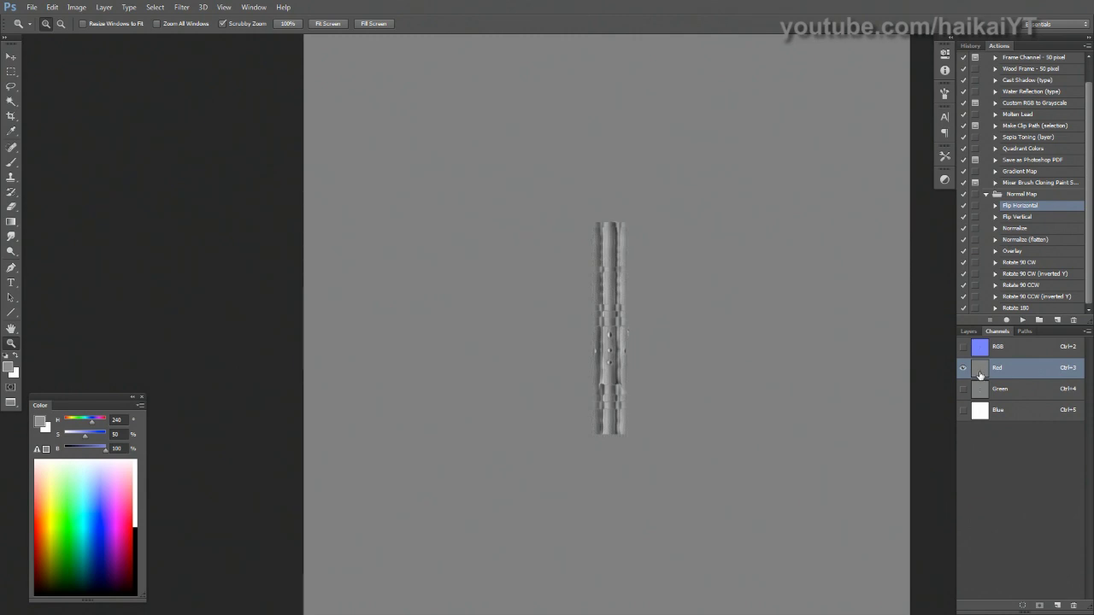
Step: Invert the strip's red channel and invert it back, twice, to compare the horizontal shading
key(ctrl+i)
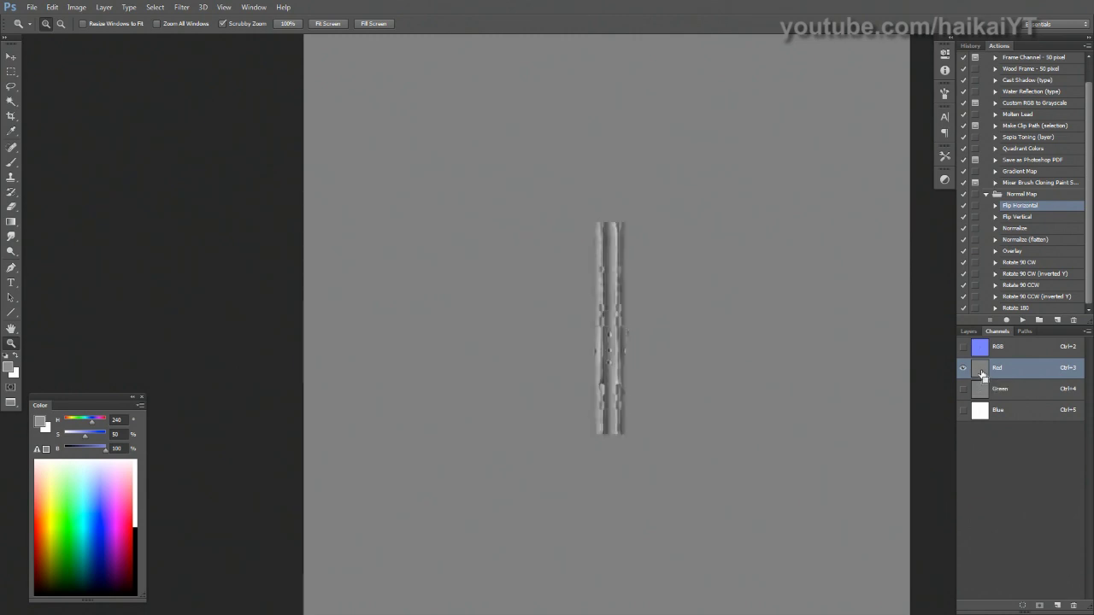
key(ctrl+i)
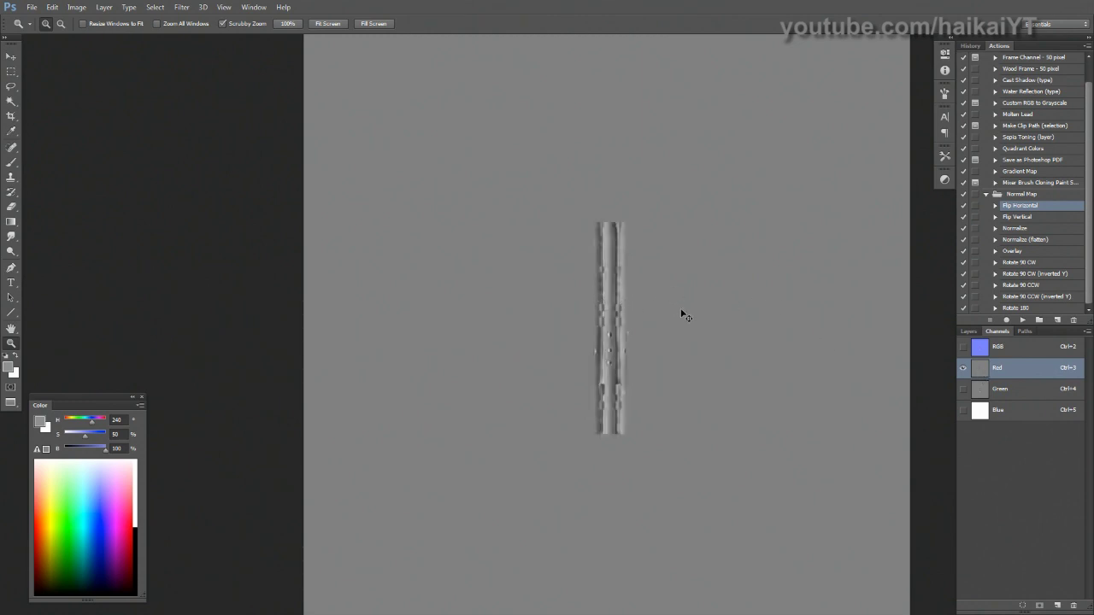
key(ctrl+i)
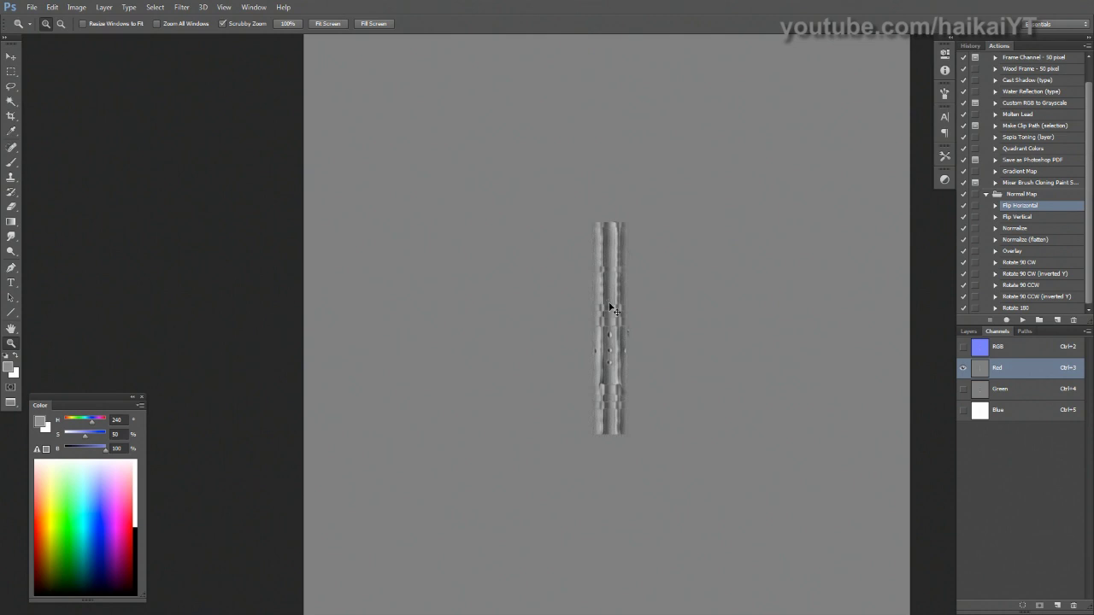
key(ctrl+i)
Step: Invert the strip's green channel and invert it back, then return to the RGB composite and the layer list
click(983, 390)
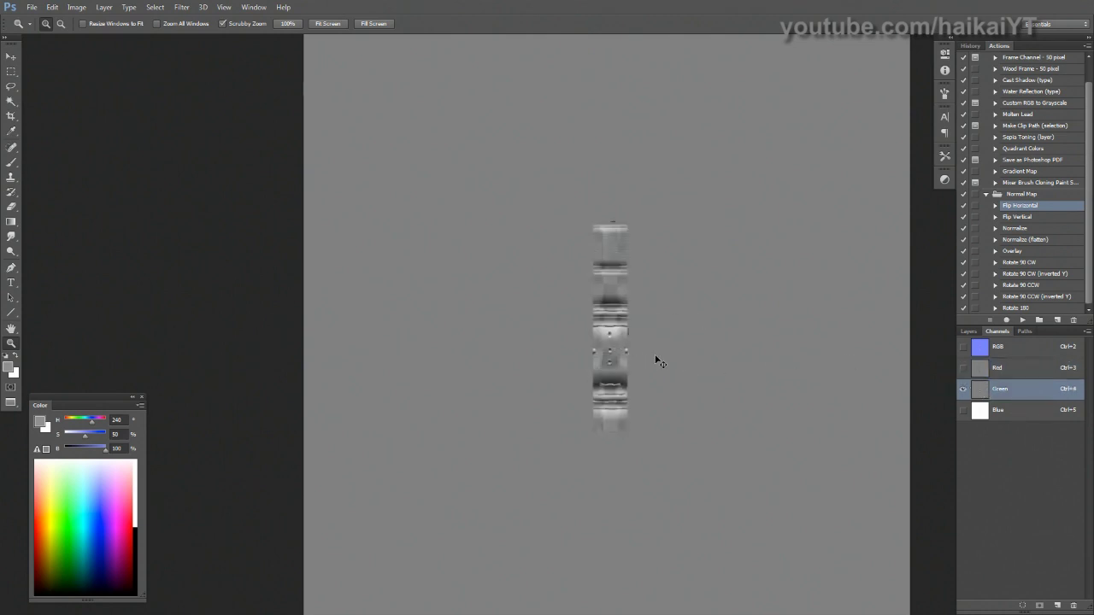
key(ctrl+i)
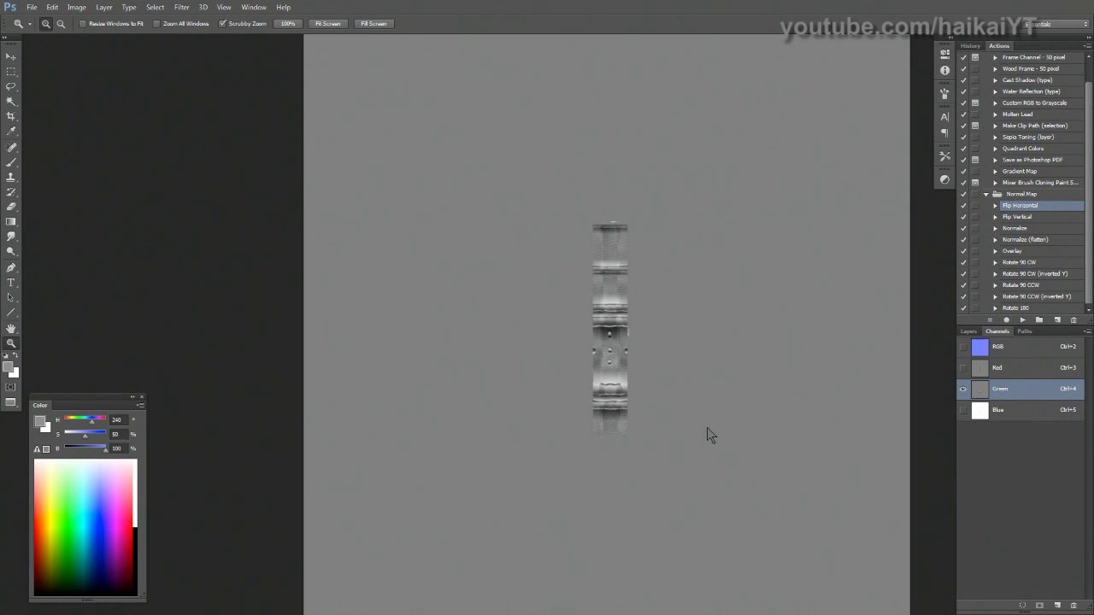
key(ctrl+i)
click(996, 369)
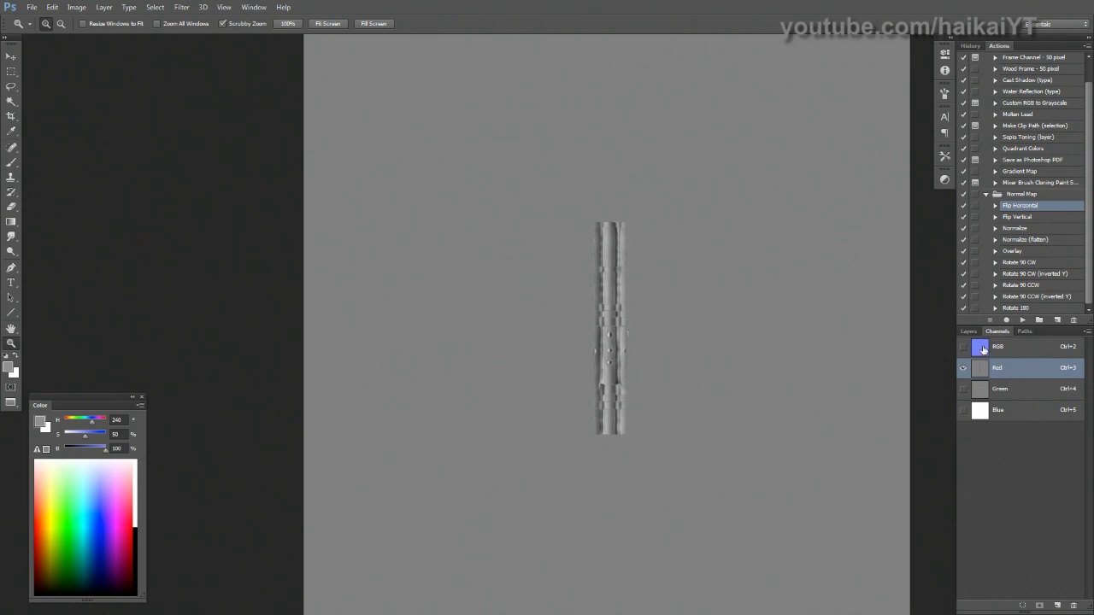
click(981, 348)
click(968, 331)
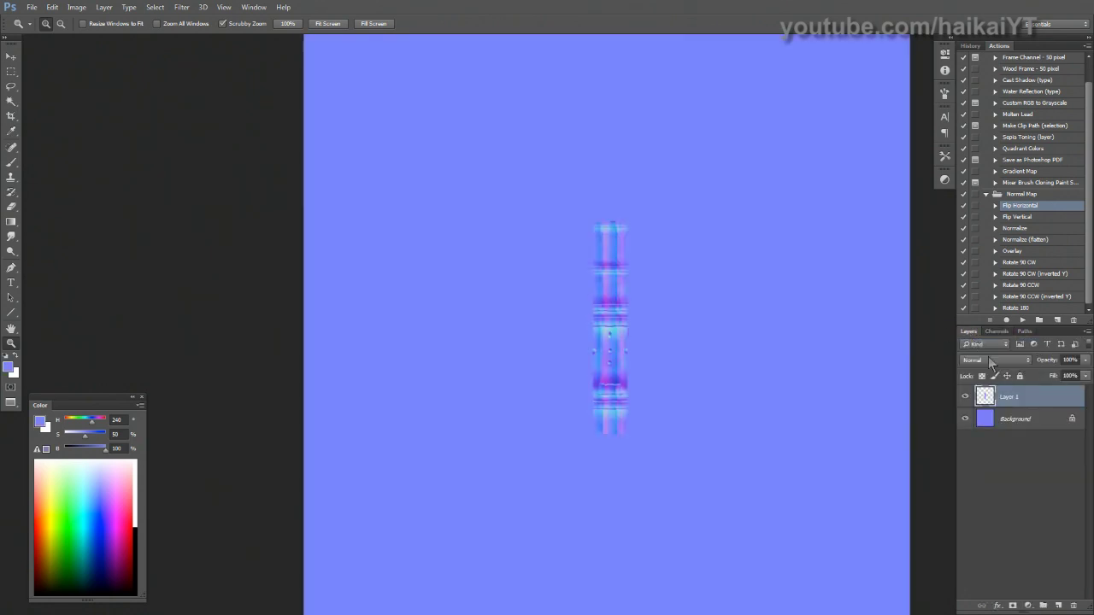
Step: Run the Rotate 90 CW (inverted Y) action from the Normal Map set on the belt strip in Layer 1
drag(682, 328, 643, 346)
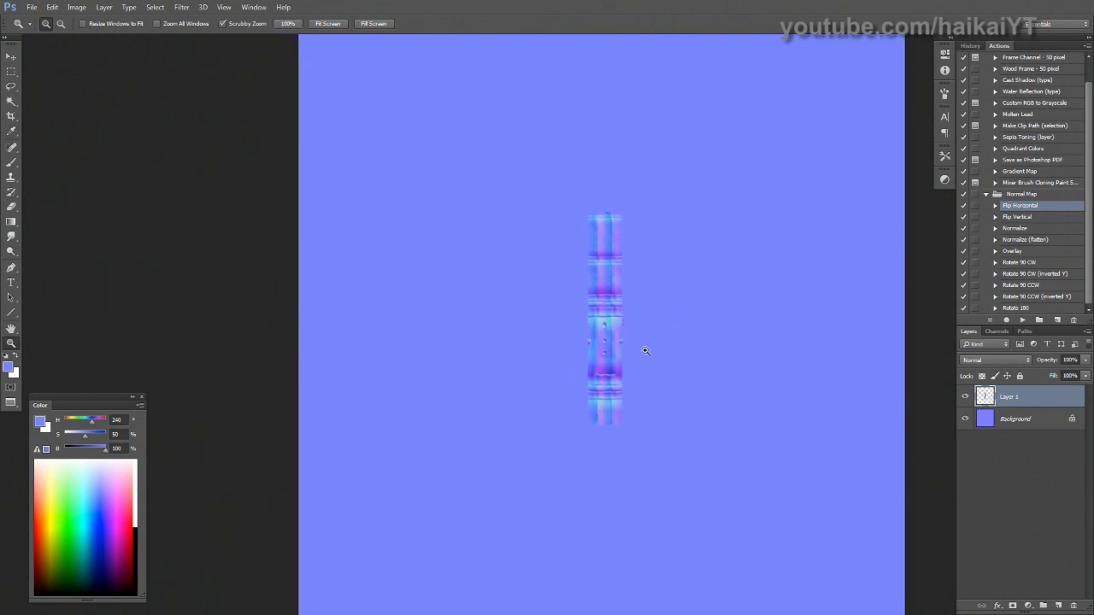
click(1015, 196)
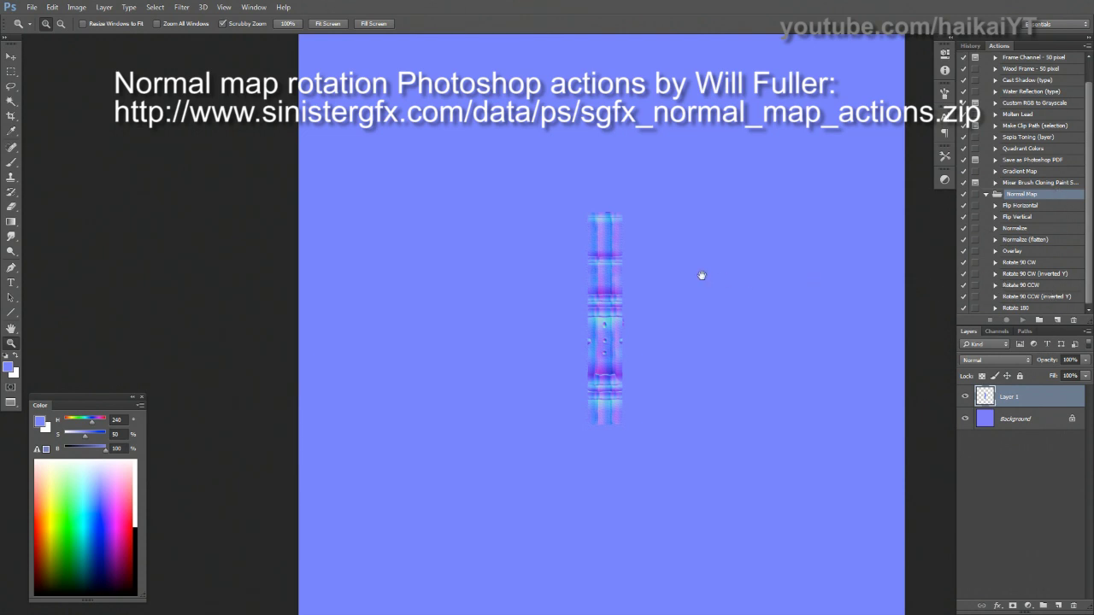
mouse_move(701, 275)
mouse_down()
mouse_move(710, 254)
mouse_move(706, 274)
mouse_up()
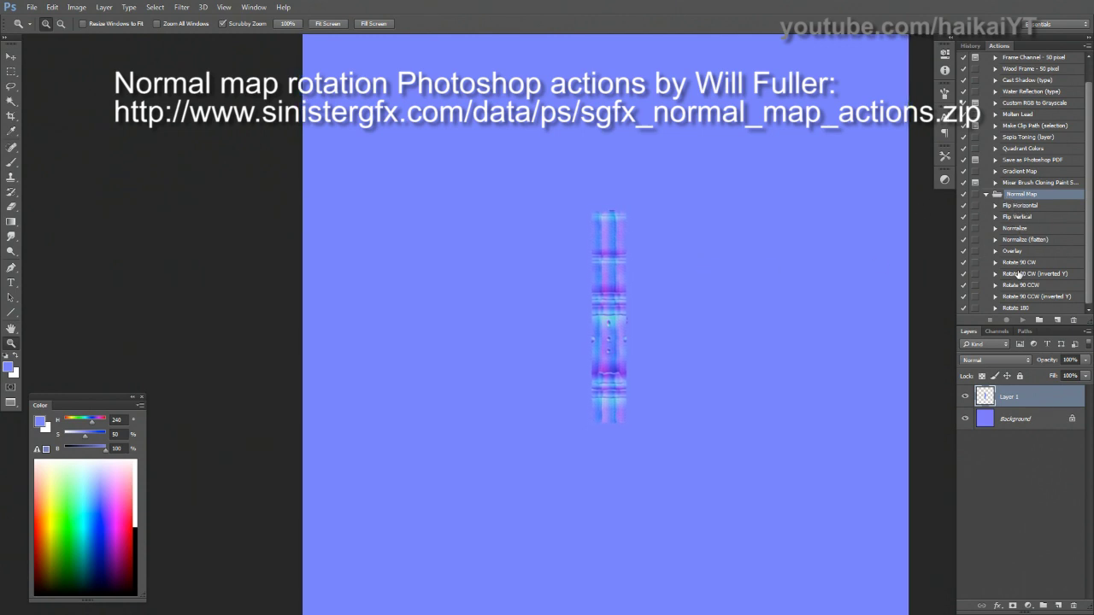
click(1013, 217)
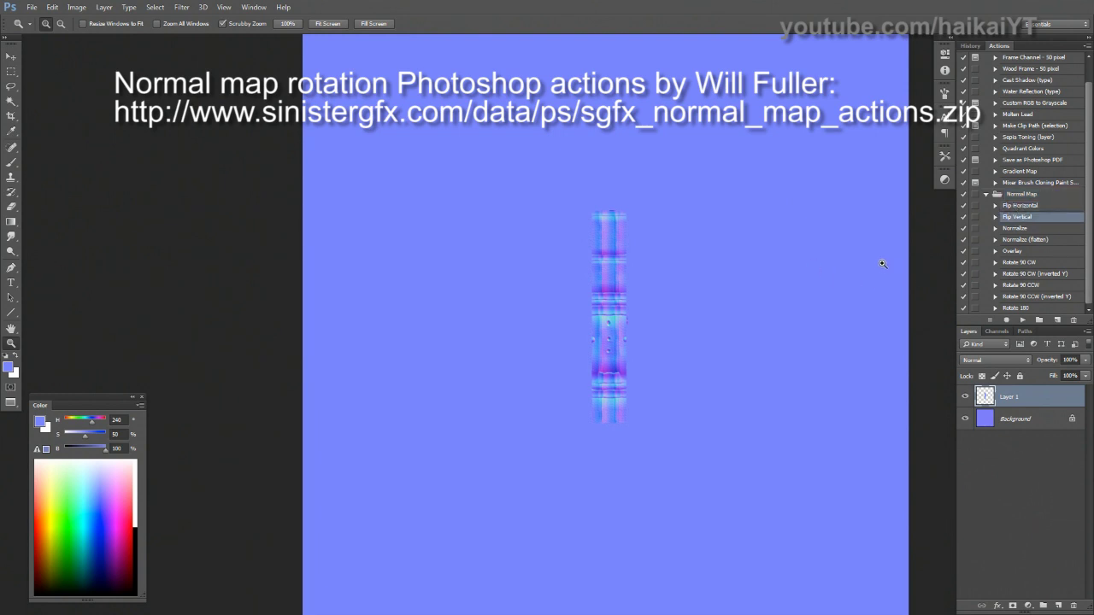
click(1021, 275)
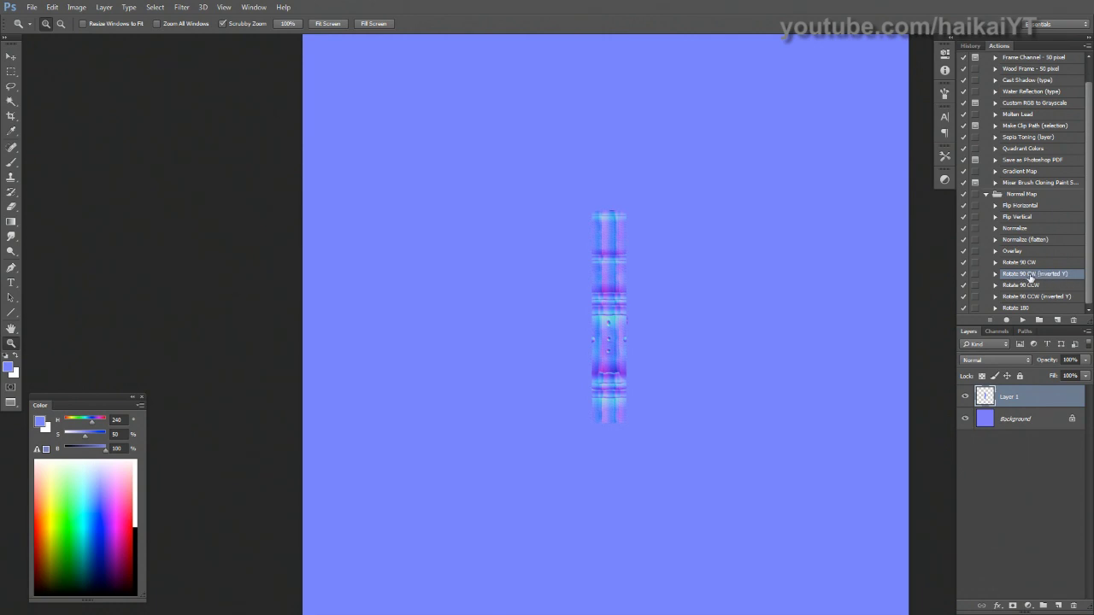
click(1023, 319)
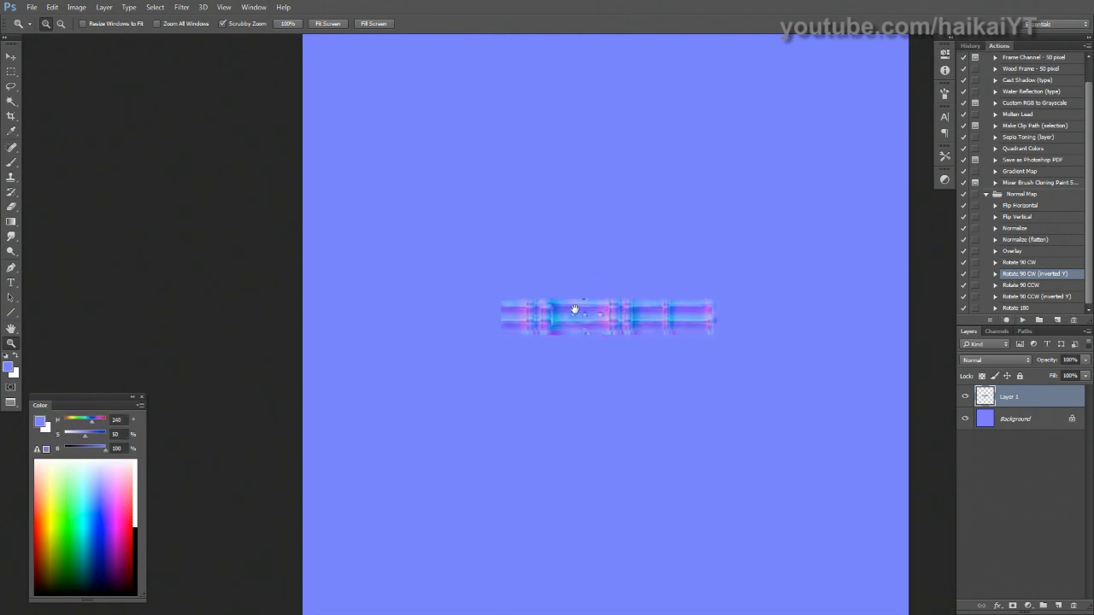
Step: Inspect the rotated strip and expand the Rotate 90 CW (inverted Y) action to review its recorded commands
drag(576, 309, 575, 317)
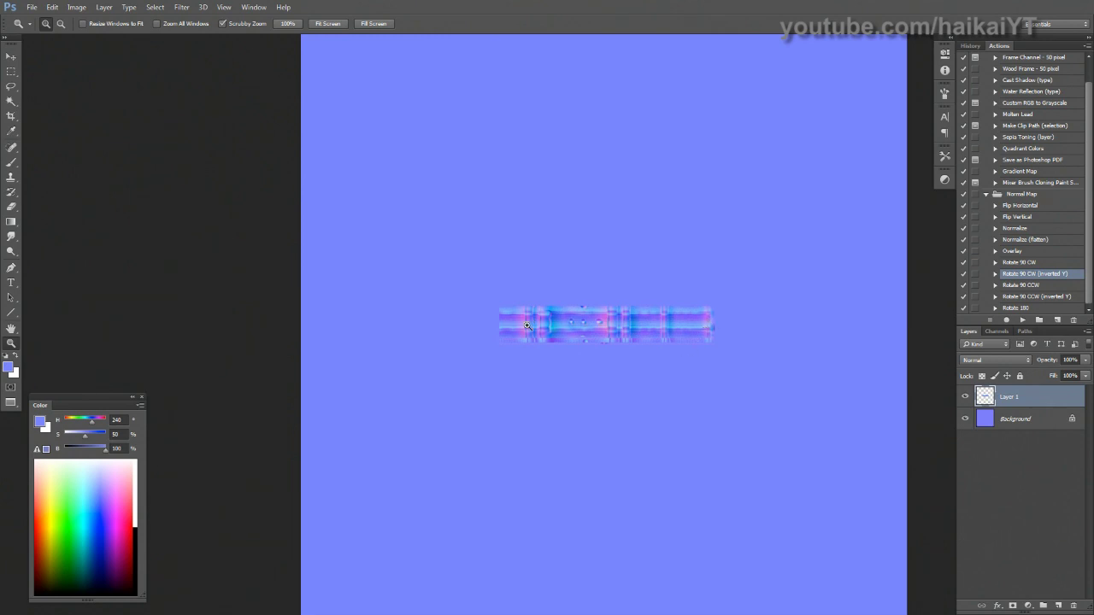
drag(710, 321, 709, 333)
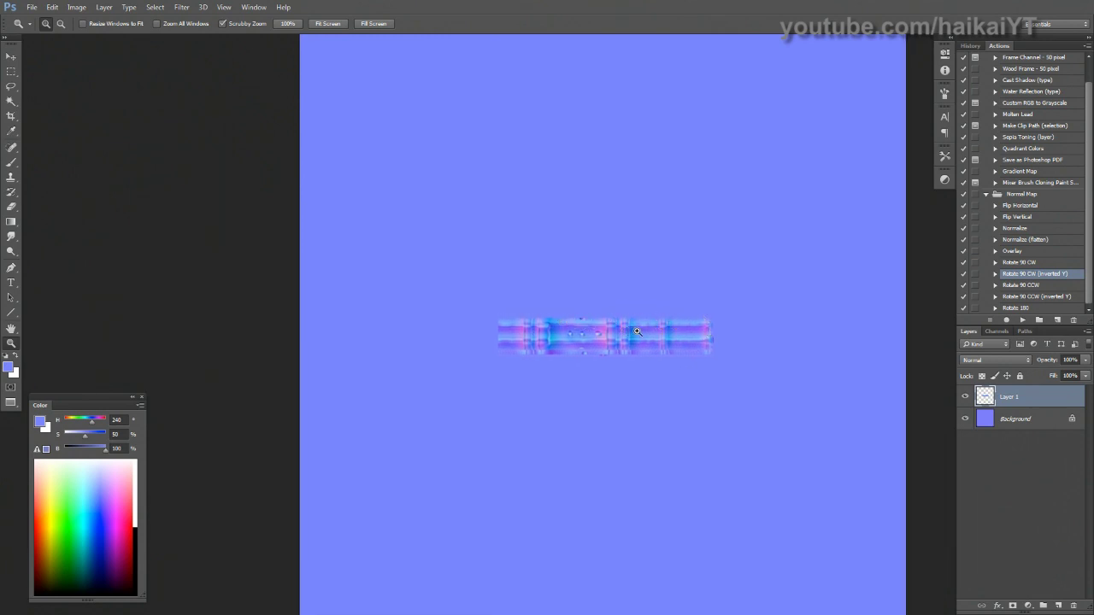
drag(653, 334, 655, 330)
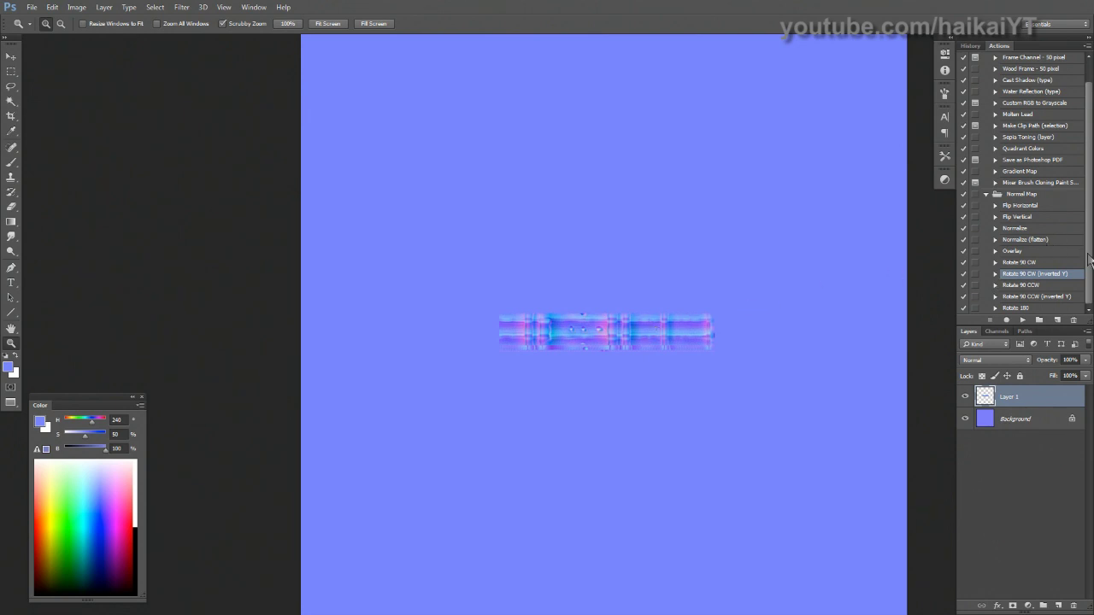
click(996, 275)
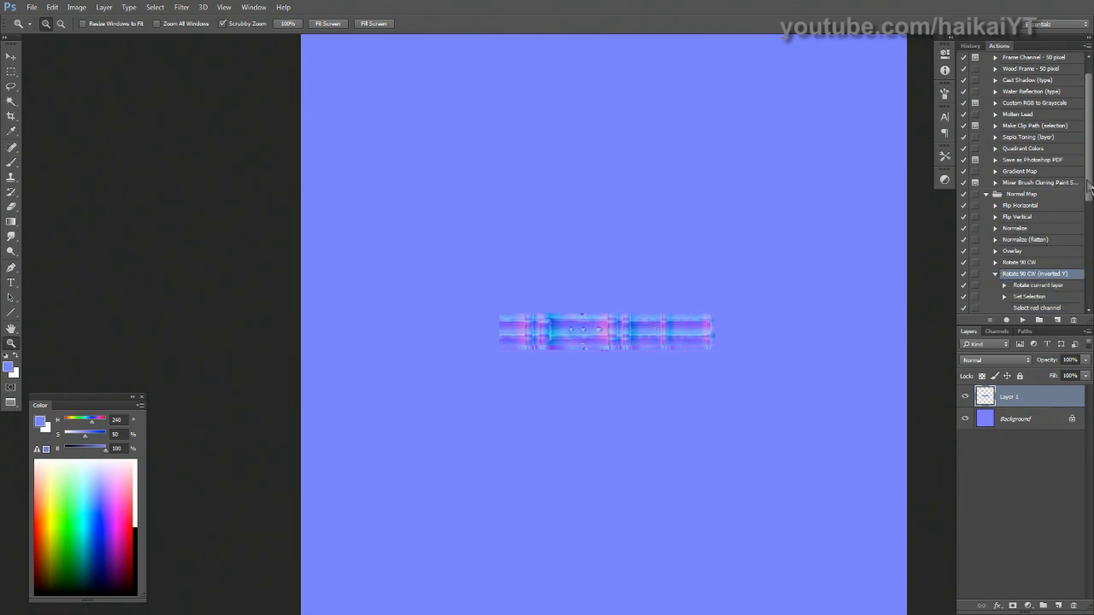
drag(1086, 188, 1089, 287)
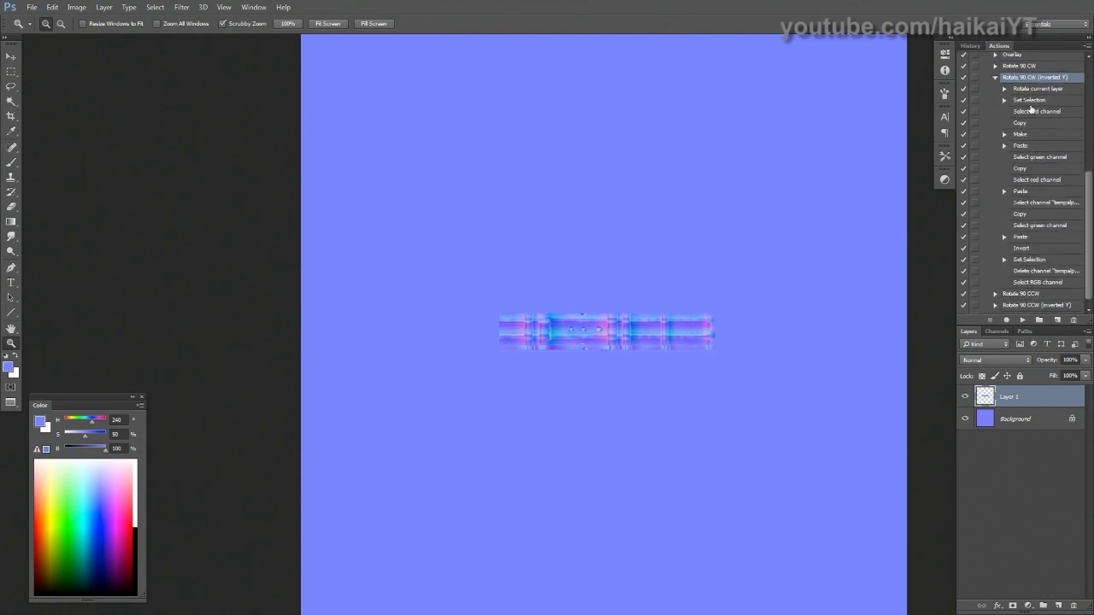